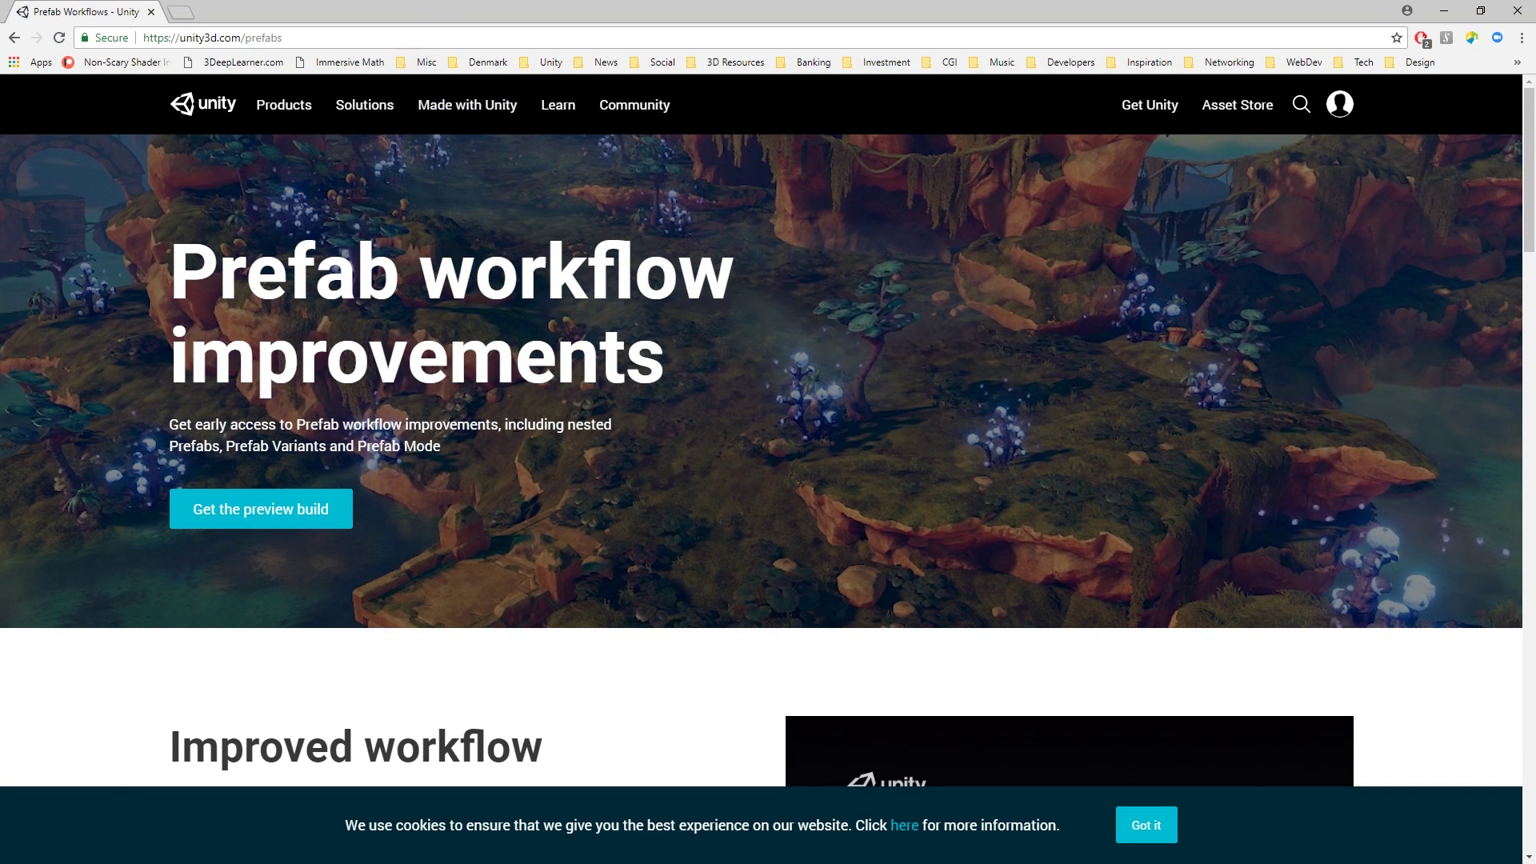
Scroll the prefabs page past Improved workflow, Nesting, Prefab Variants and Prefab Mode to 'Download and start exploring'.
scroll(526, 437, "down", 2)
scroll(526, 437, "up", 2)
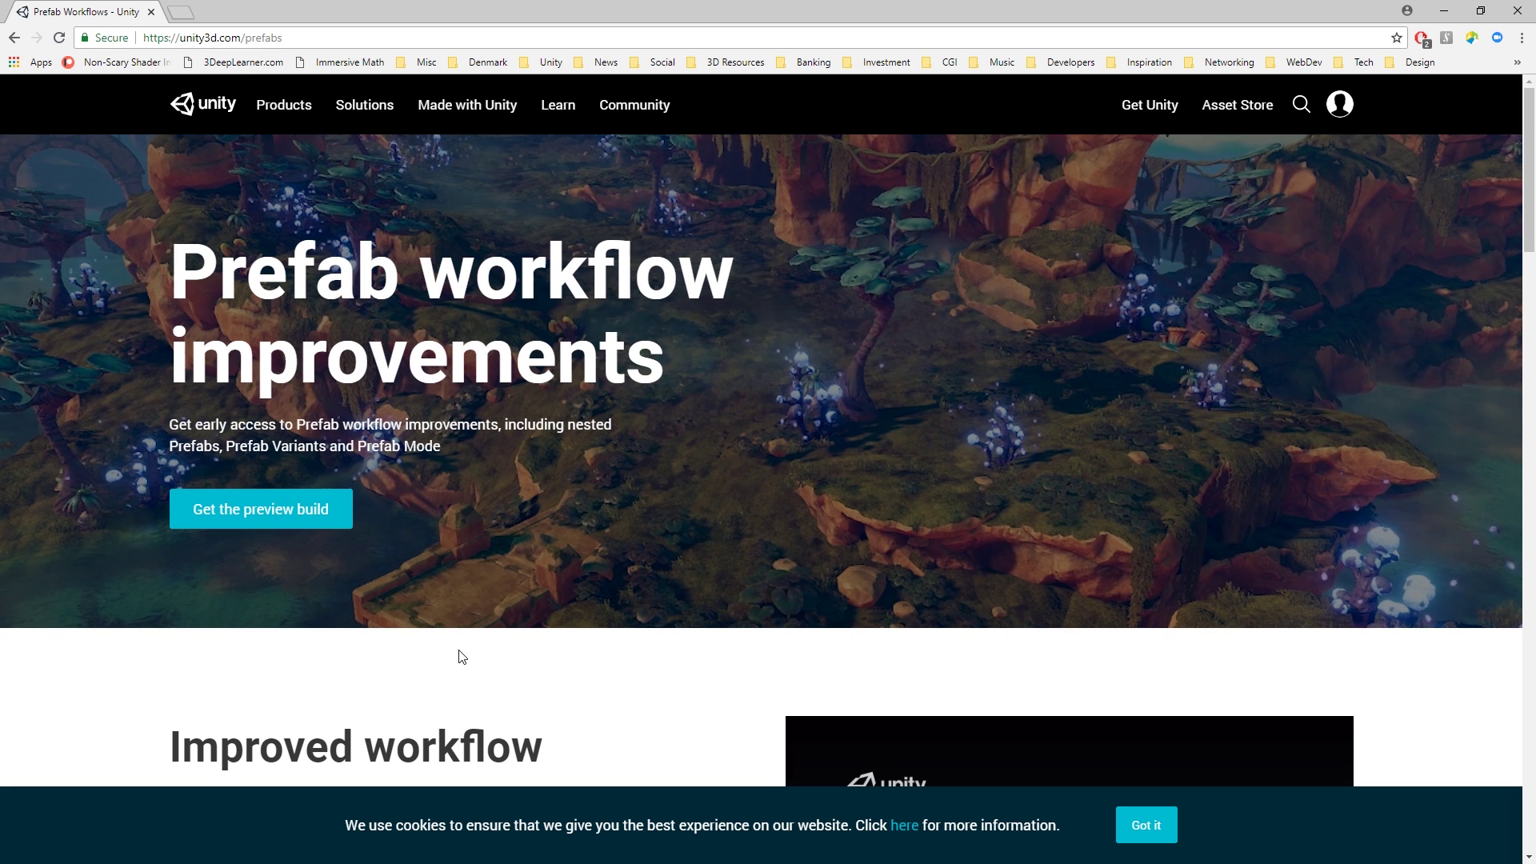
scroll(458, 652, "down", 6)
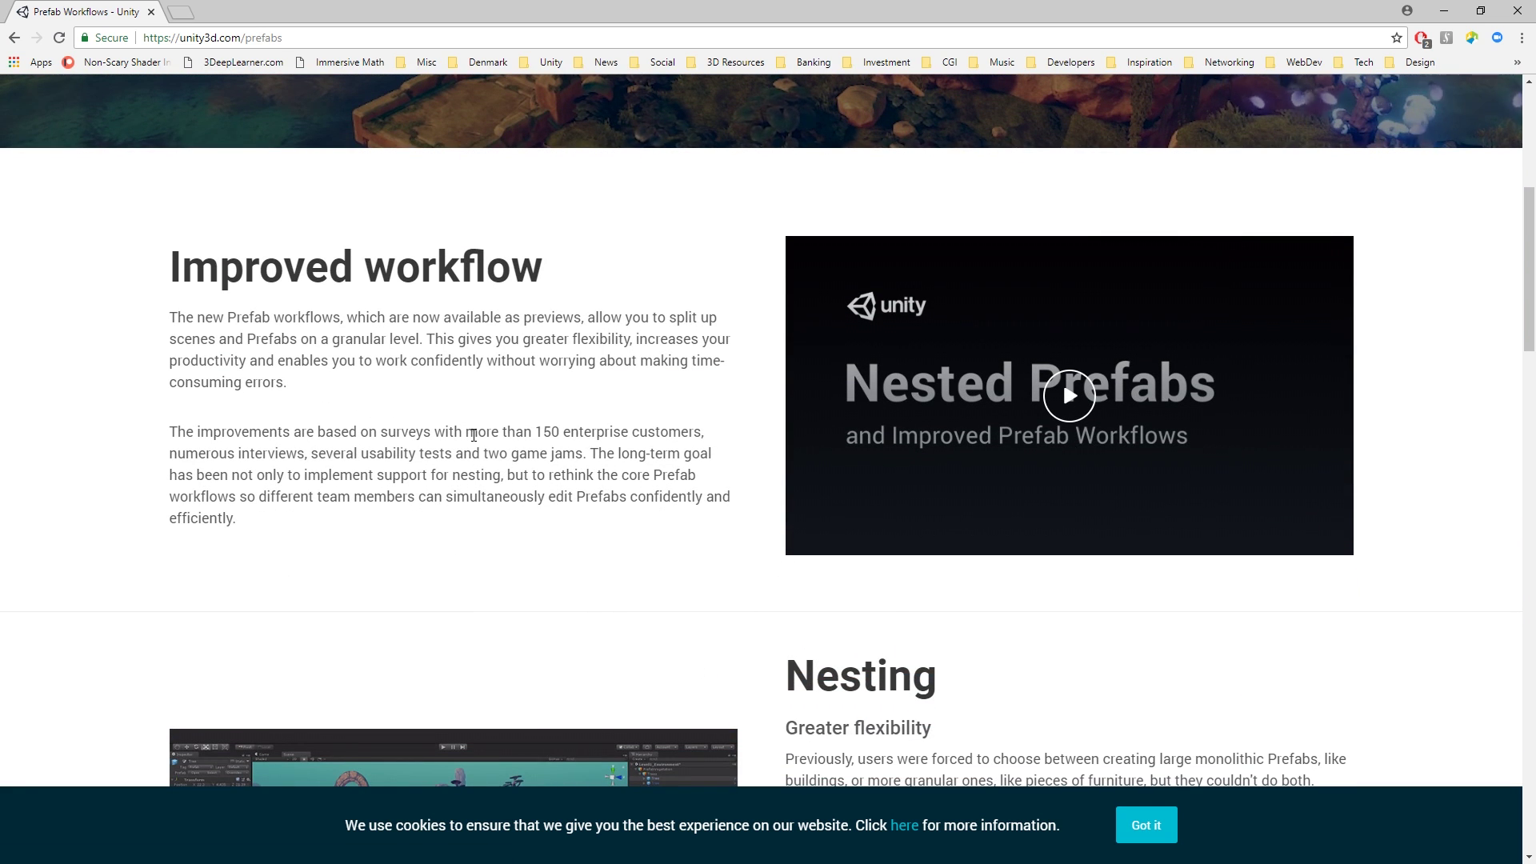
scroll(475, 439, "down", 1)
scroll(720, 470, "down", 4)
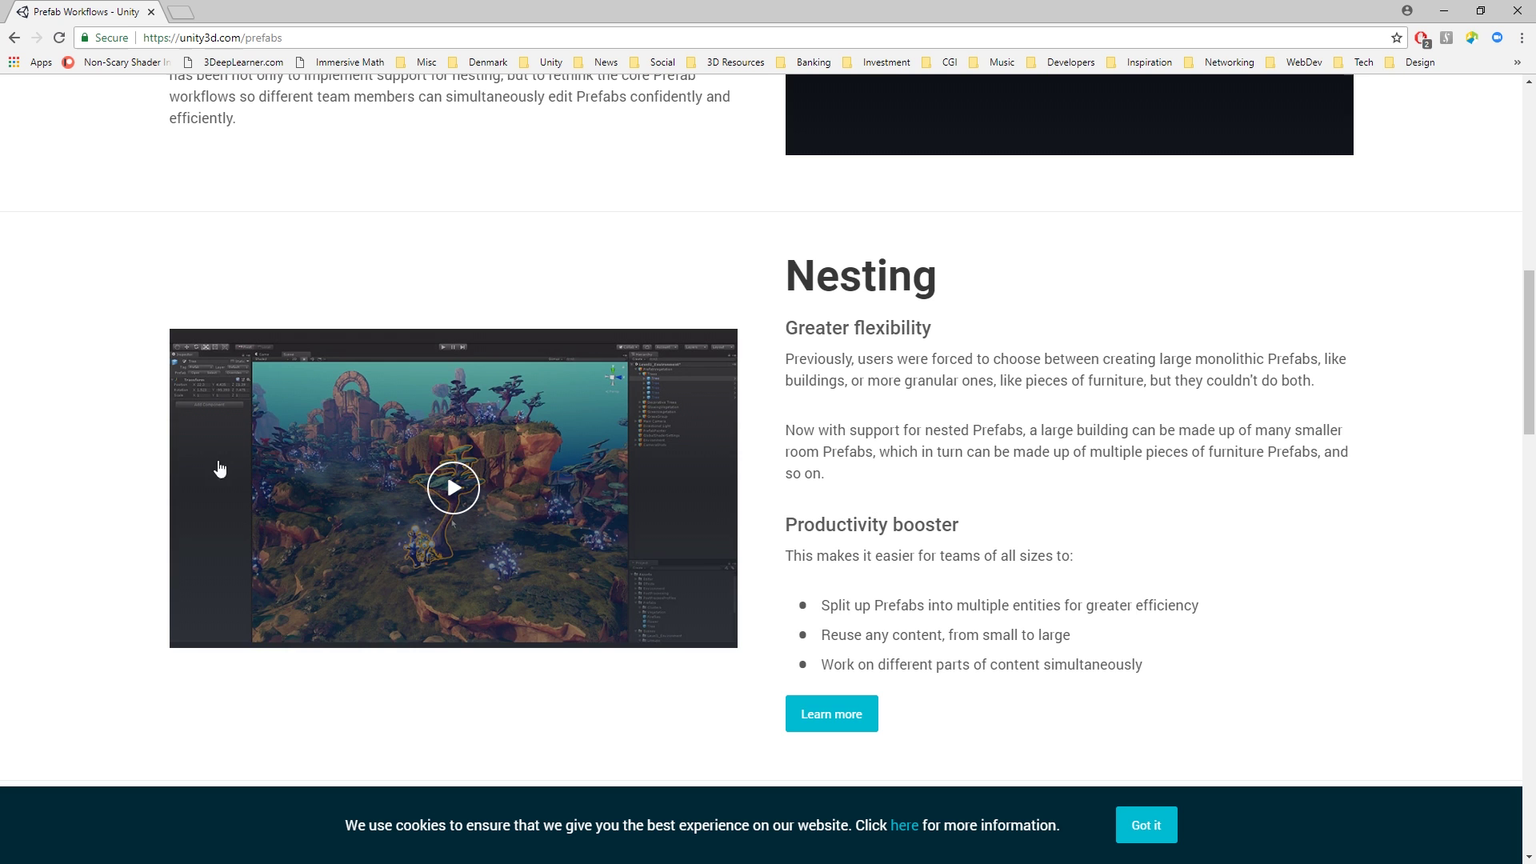
scroll(720, 470, "down", 6)
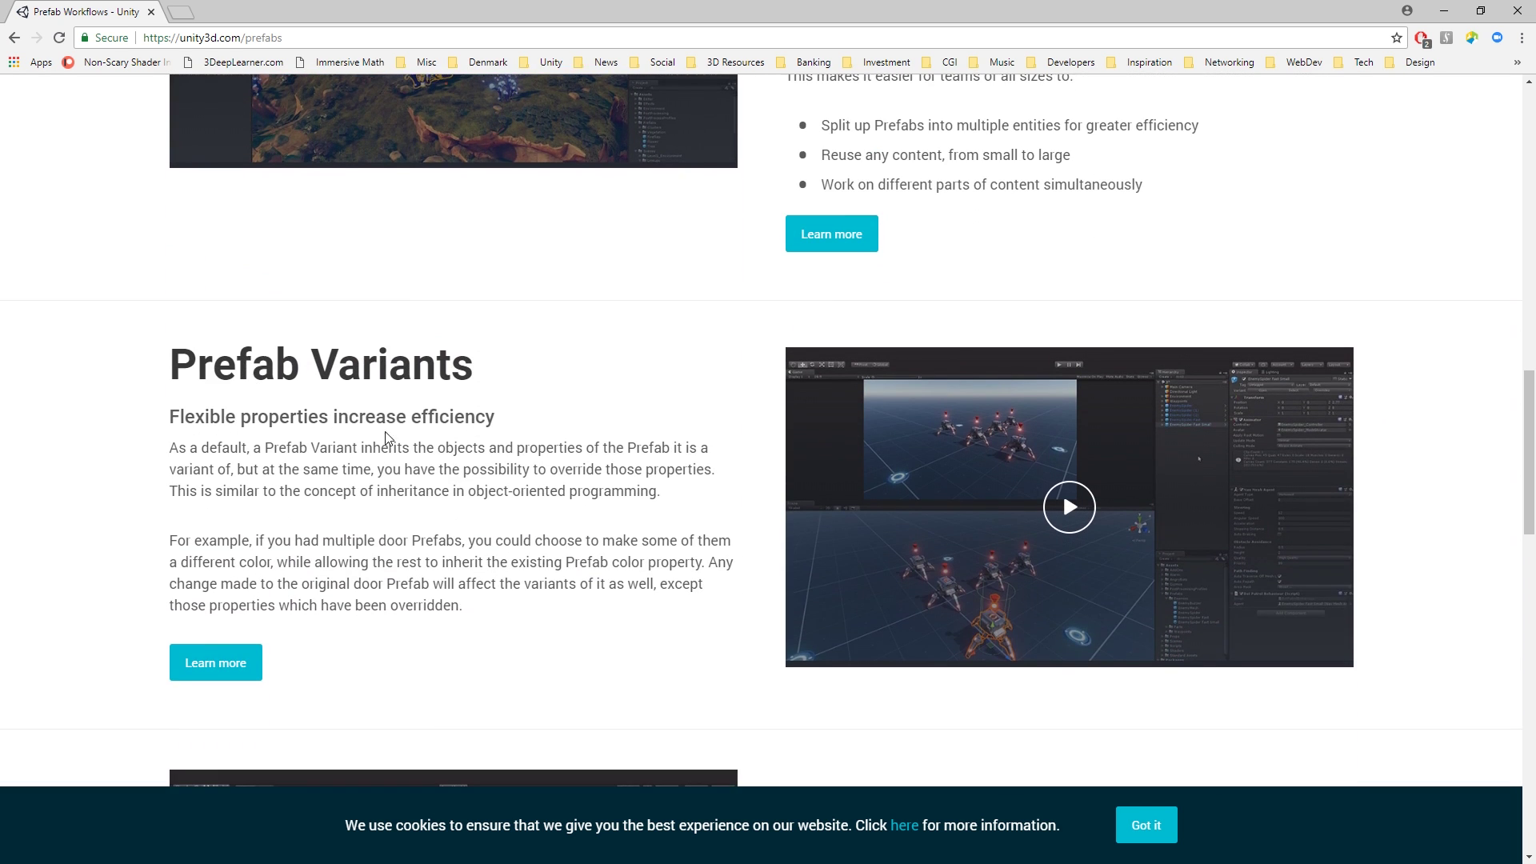
scroll(395, 400, "down", 7)
scroll(392, 400, "up", 9)
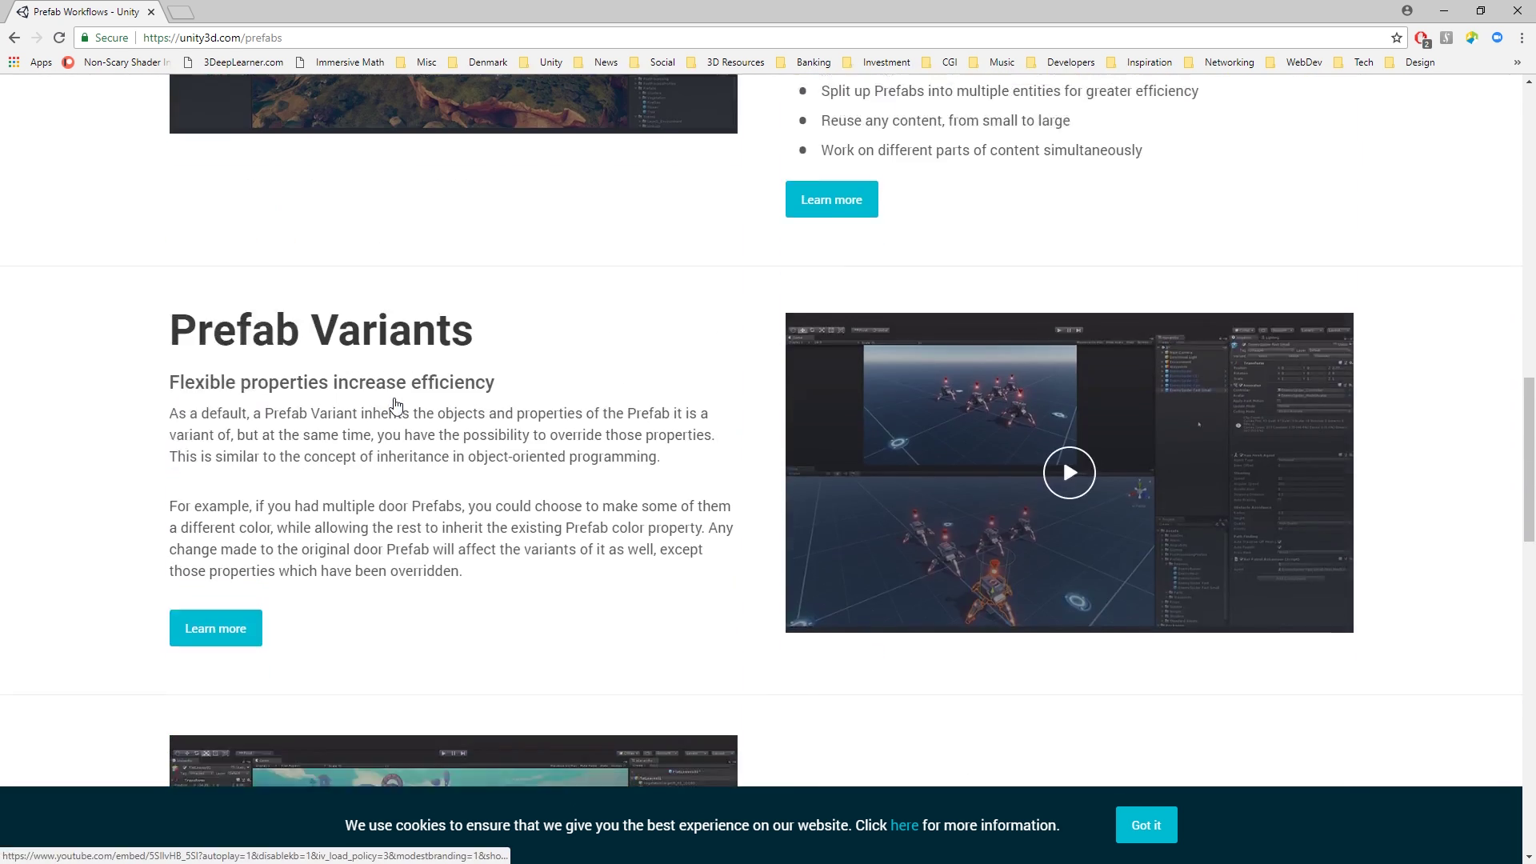
scroll(386, 406, "up", 3)
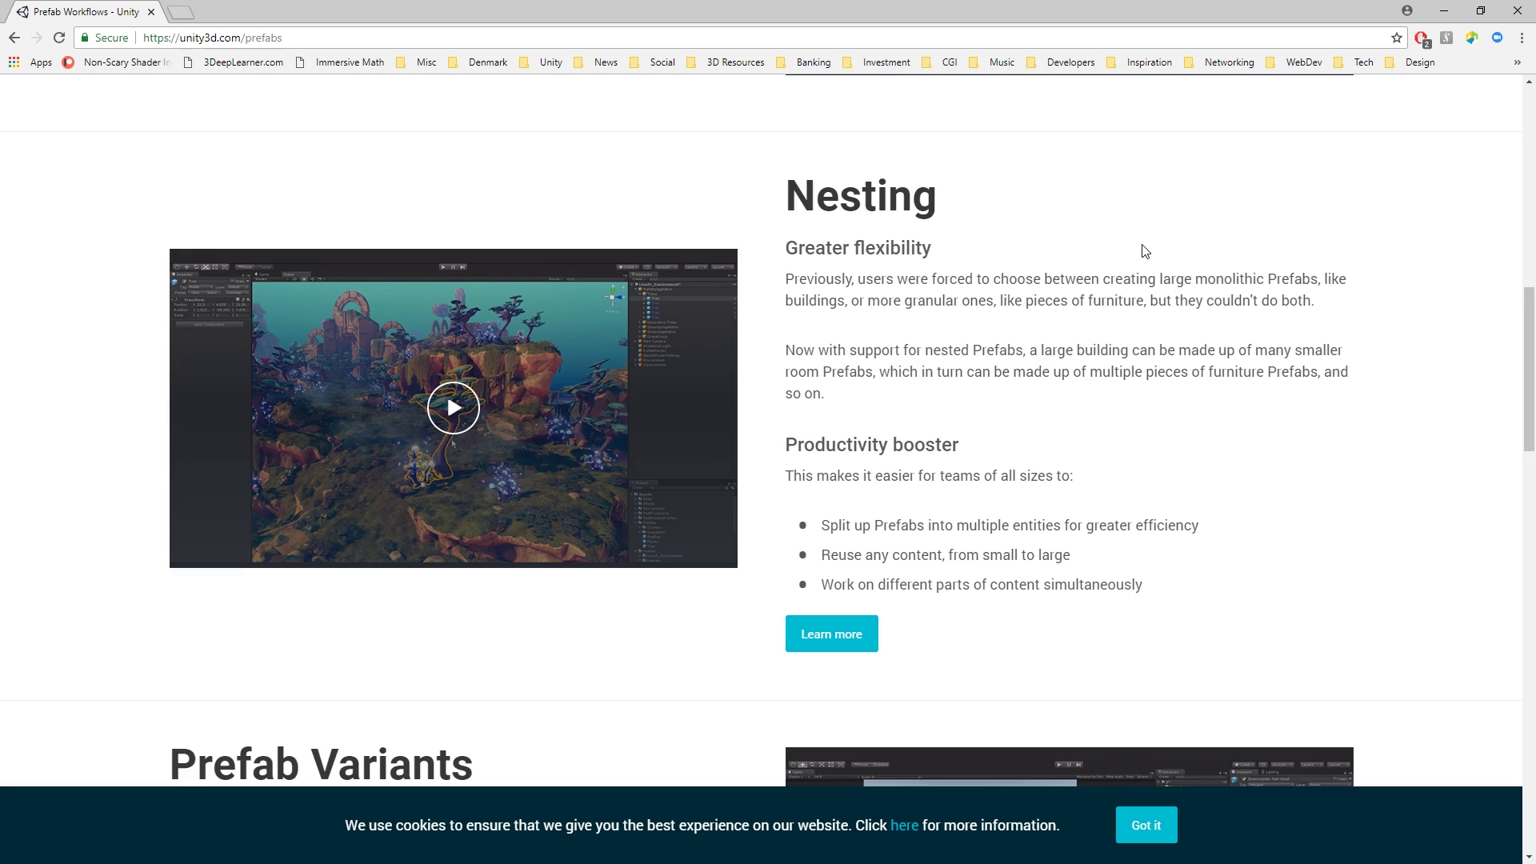
scroll(1014, 315, "down", 5)
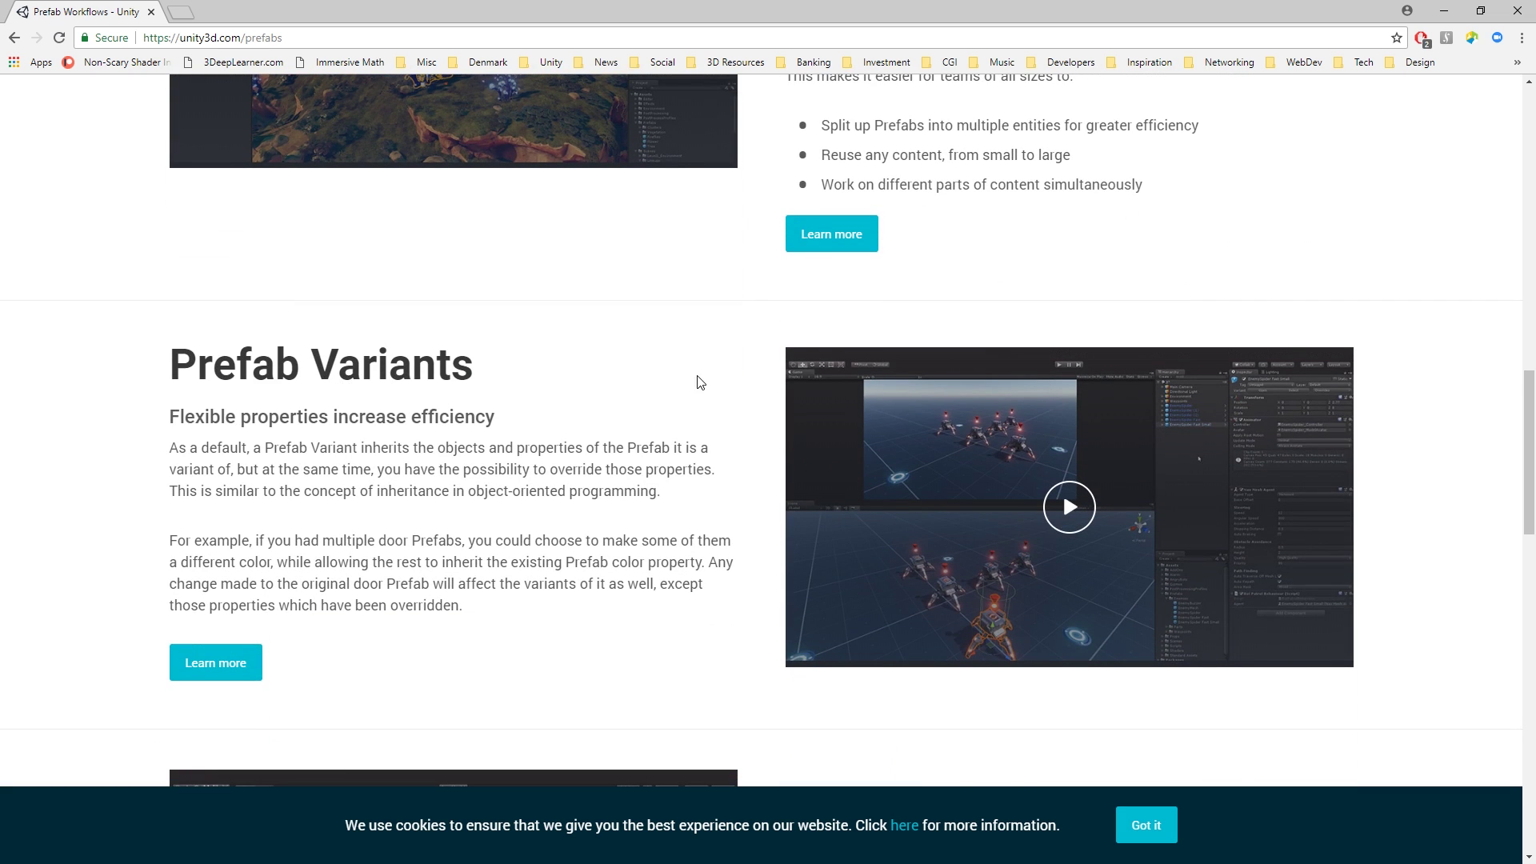
scroll(698, 432, "down", 6)
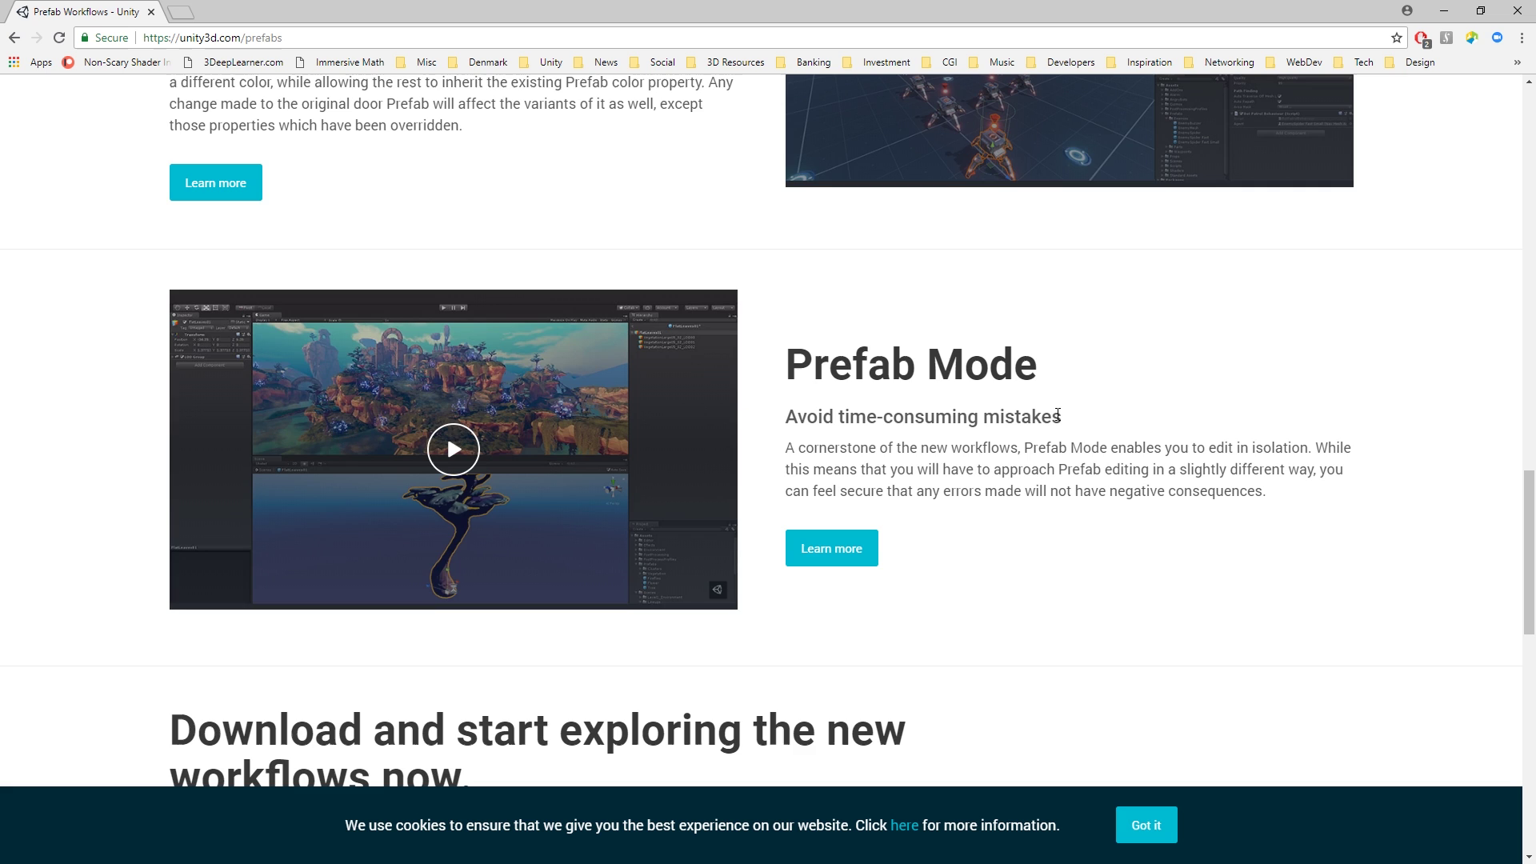
scroll(1057, 415, "up", 10)
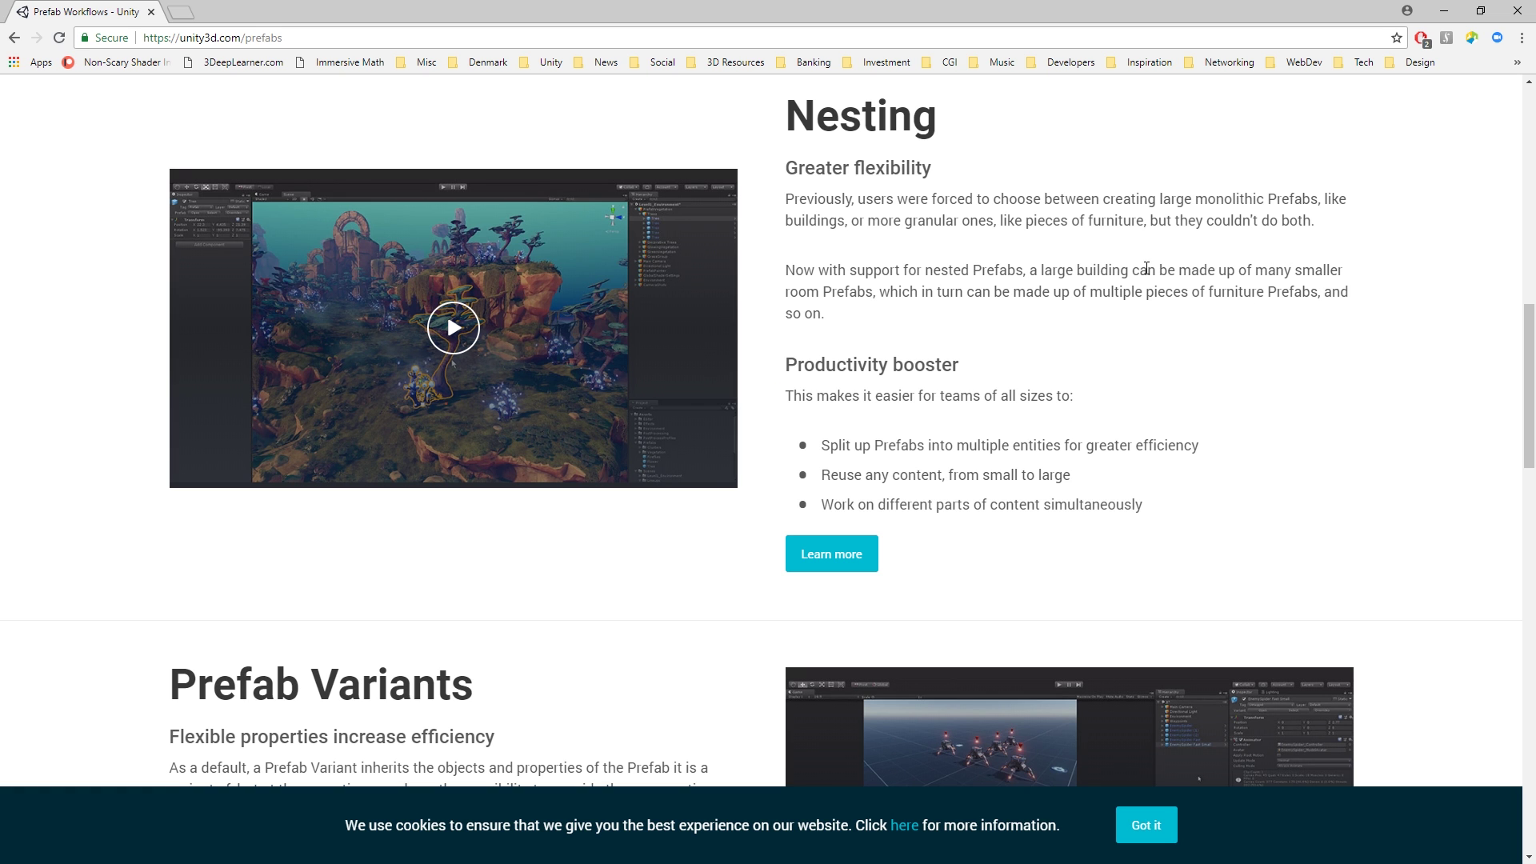
scroll(1158, 277, "down", 5)
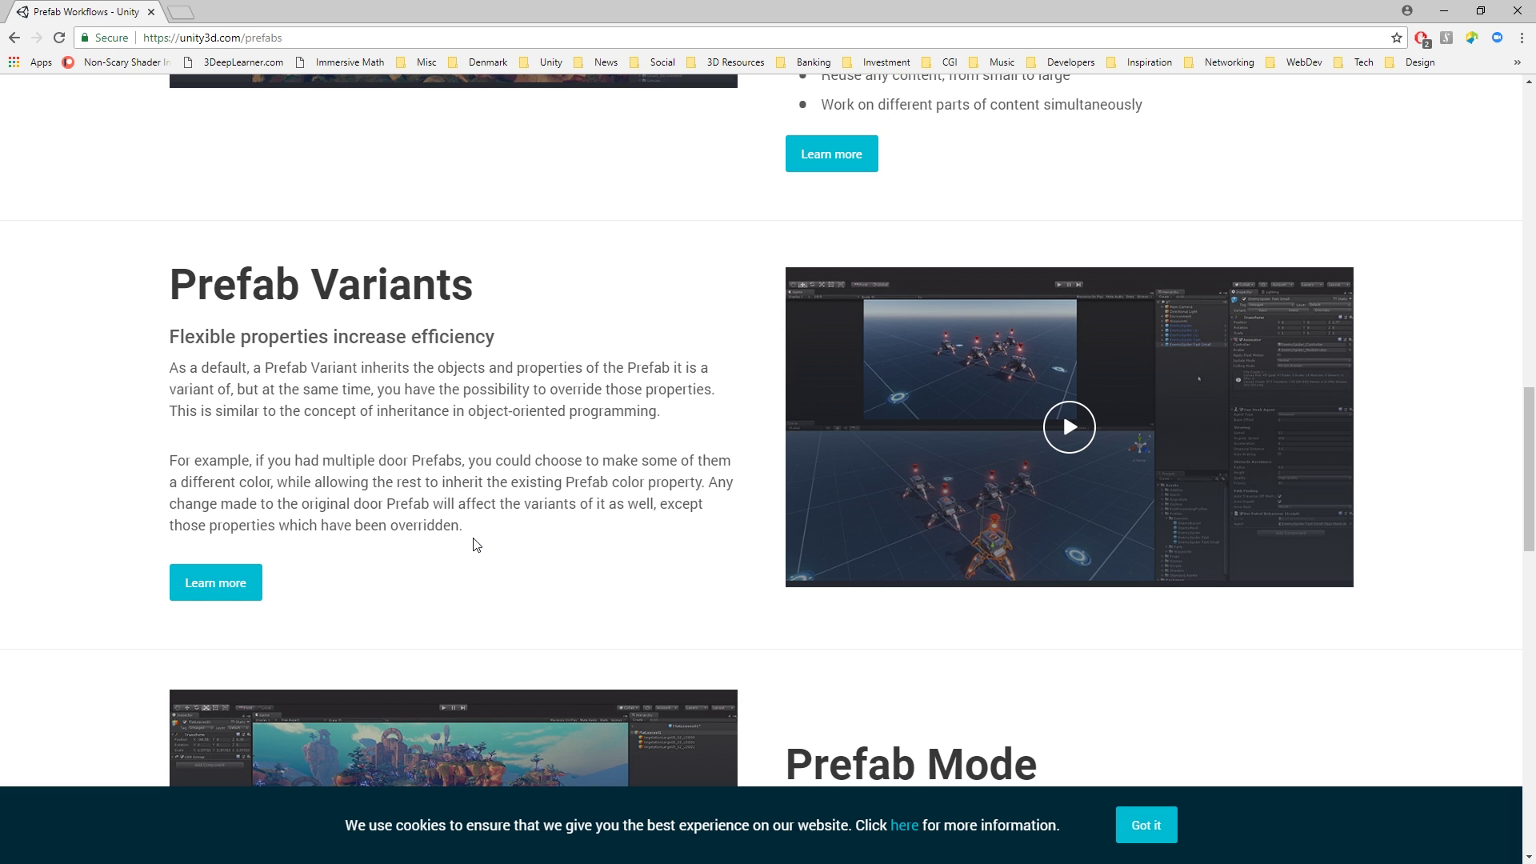
scroll(474, 547, "down", 1)
scroll(475, 547, "down", 3)
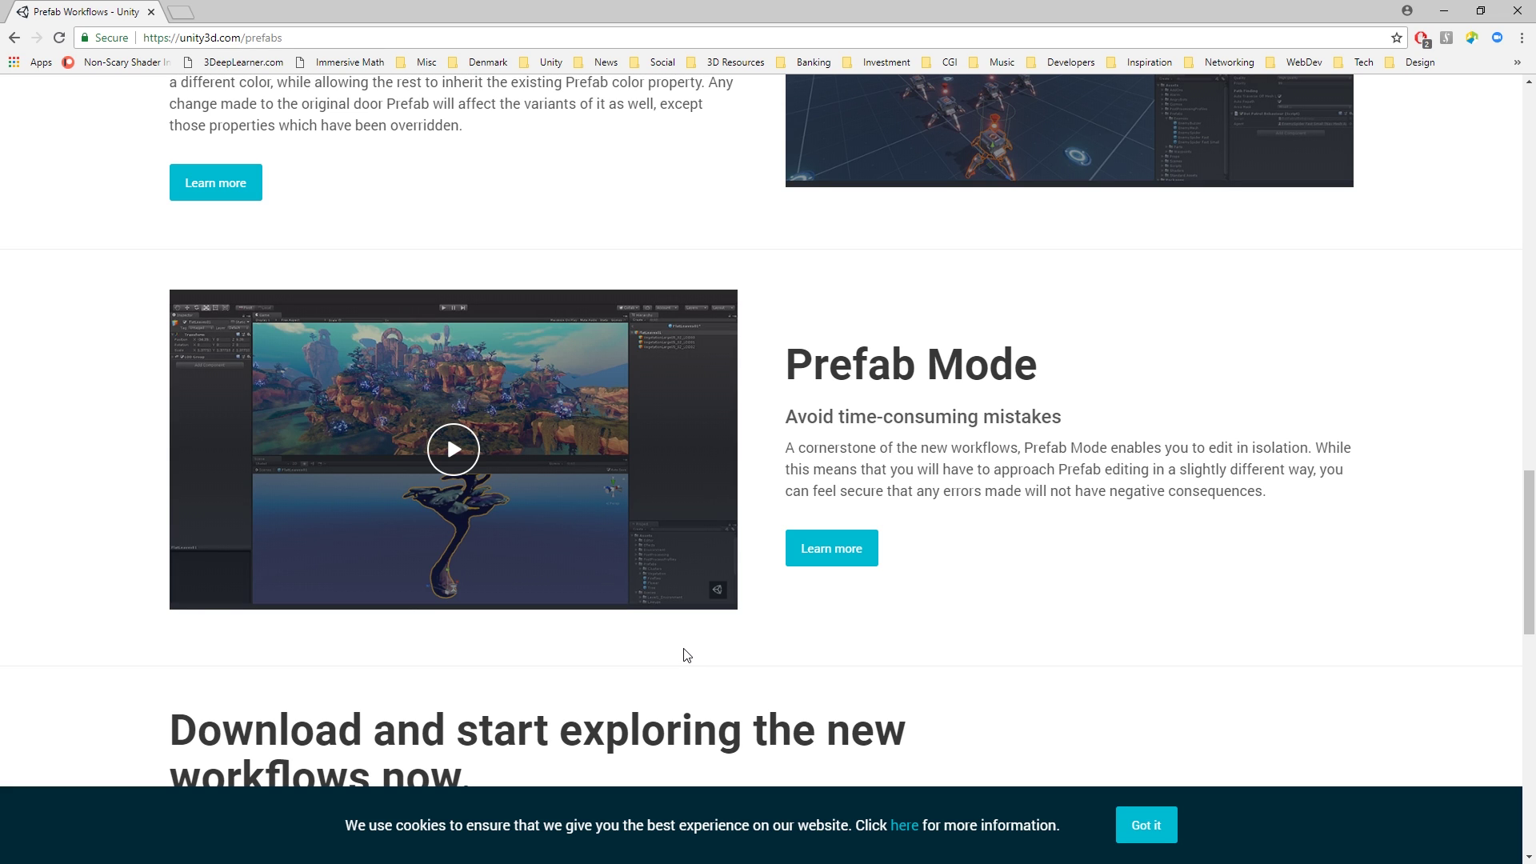
scroll(667, 656, "down", 1)
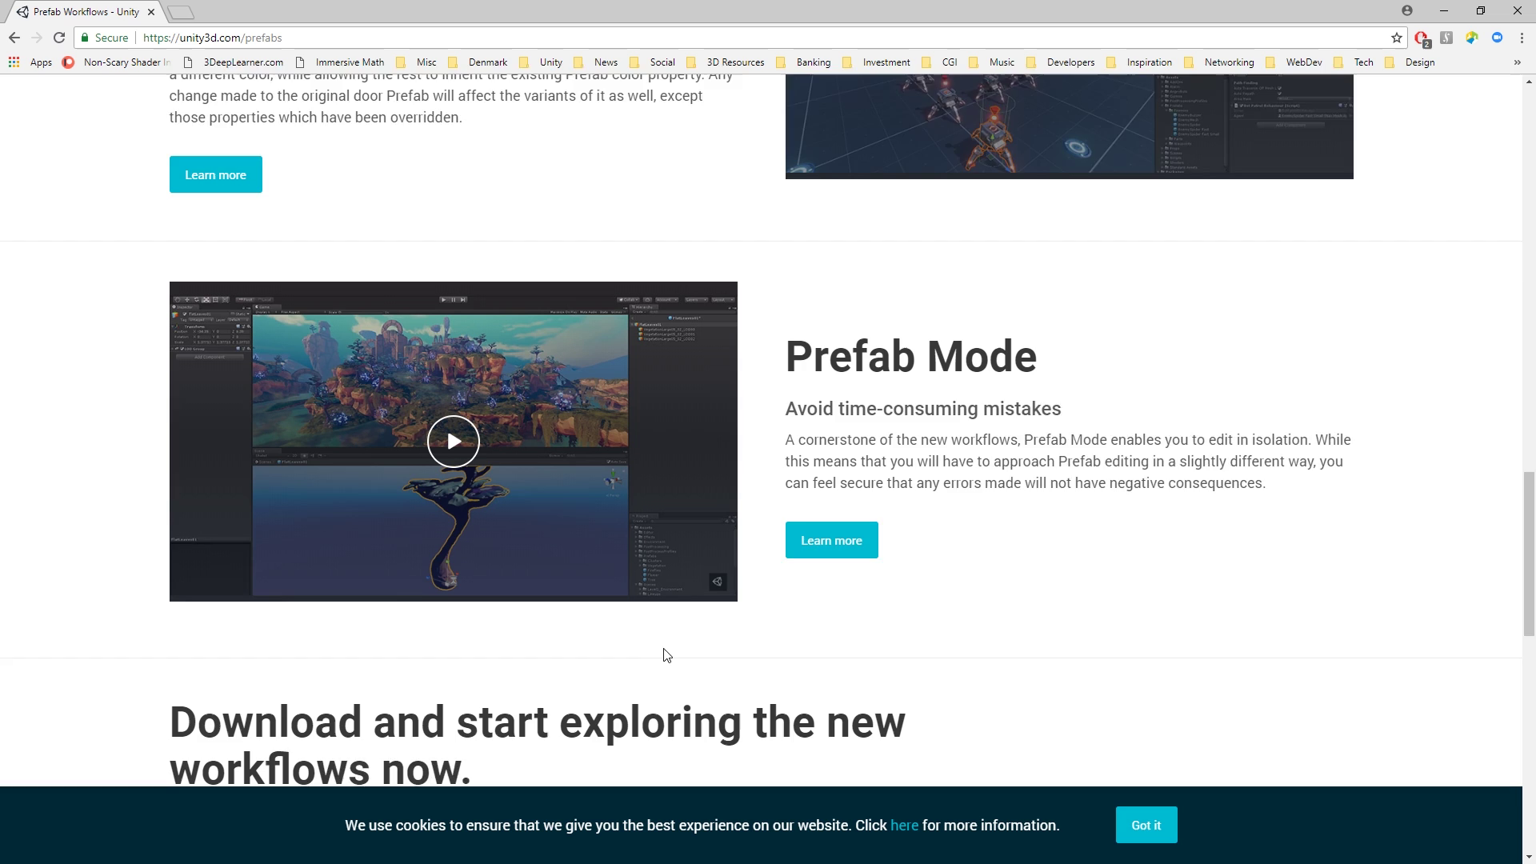
scroll(668, 656, "down", 2)
scroll(676, 626, "down", 5)
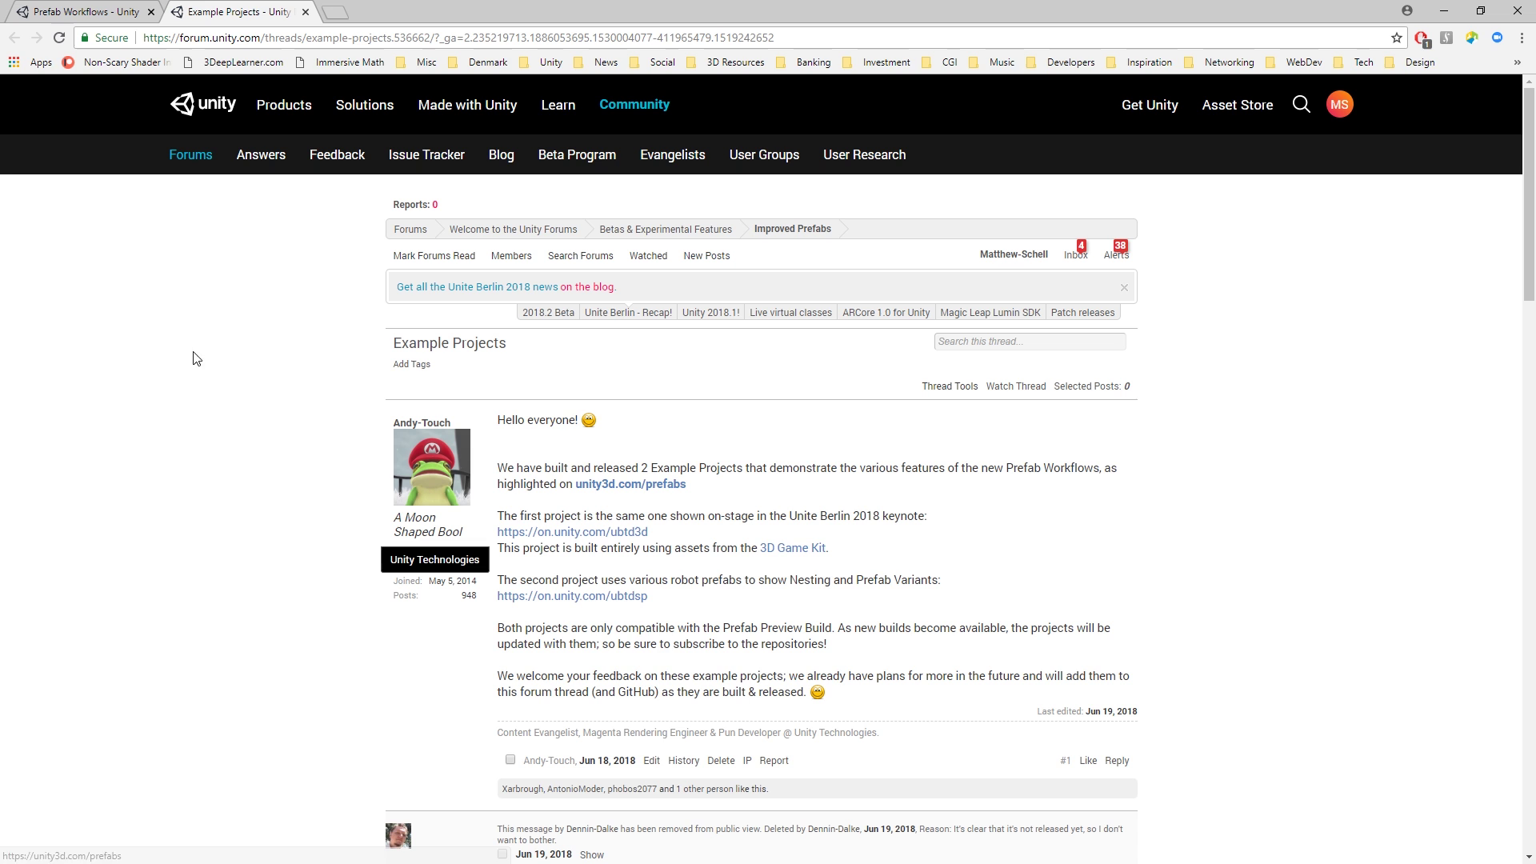
Minimize the browser to reveal the Unity Editor and deselect Level1 Start in the Hierarchy.
left_click(1444, 10)
left_click(165, 557)
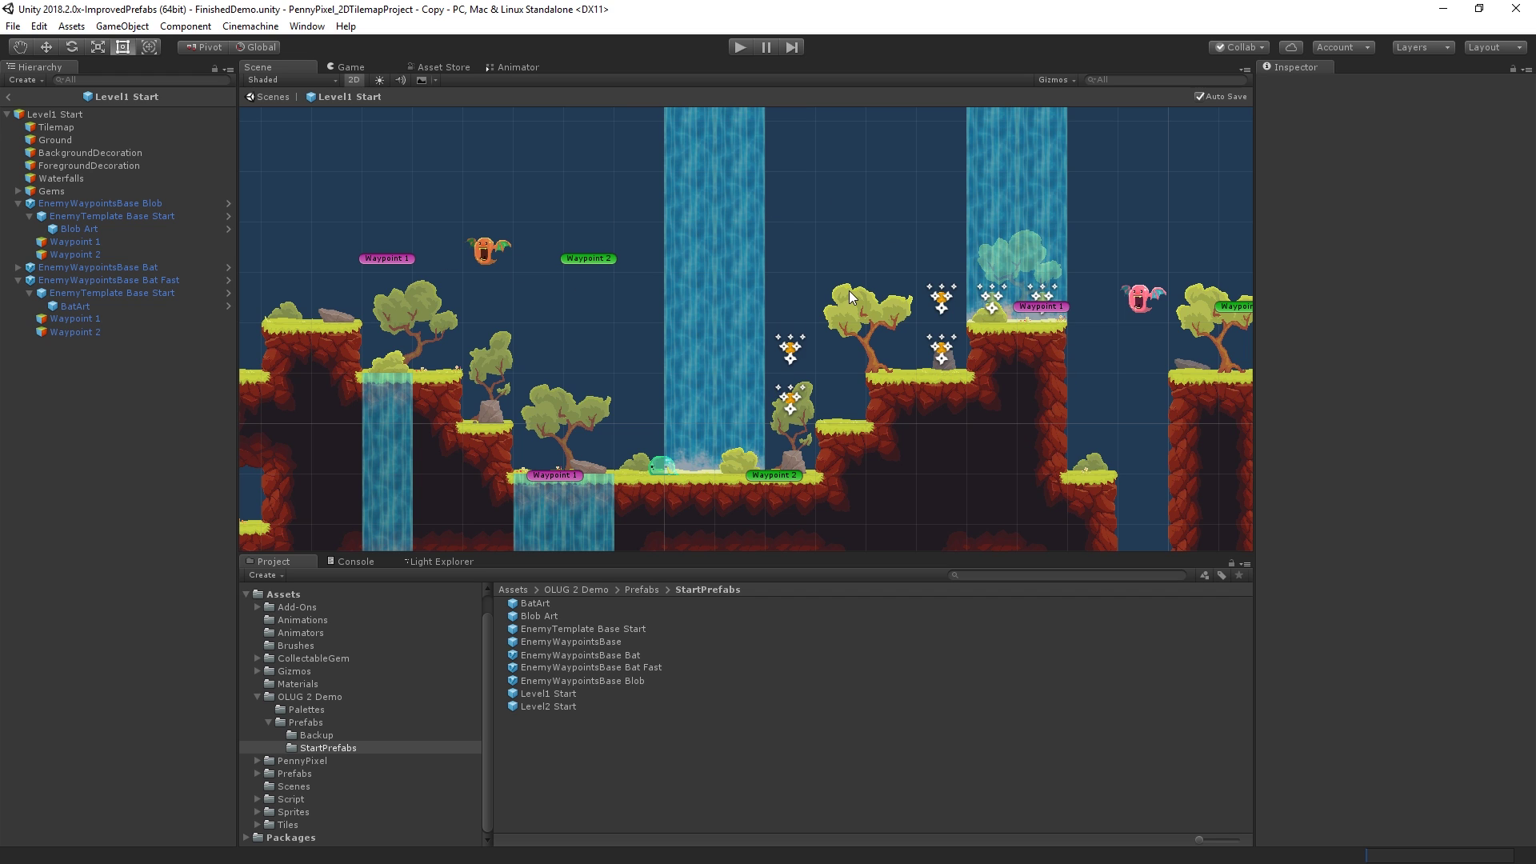
scroll(775, 314, "down", 5)
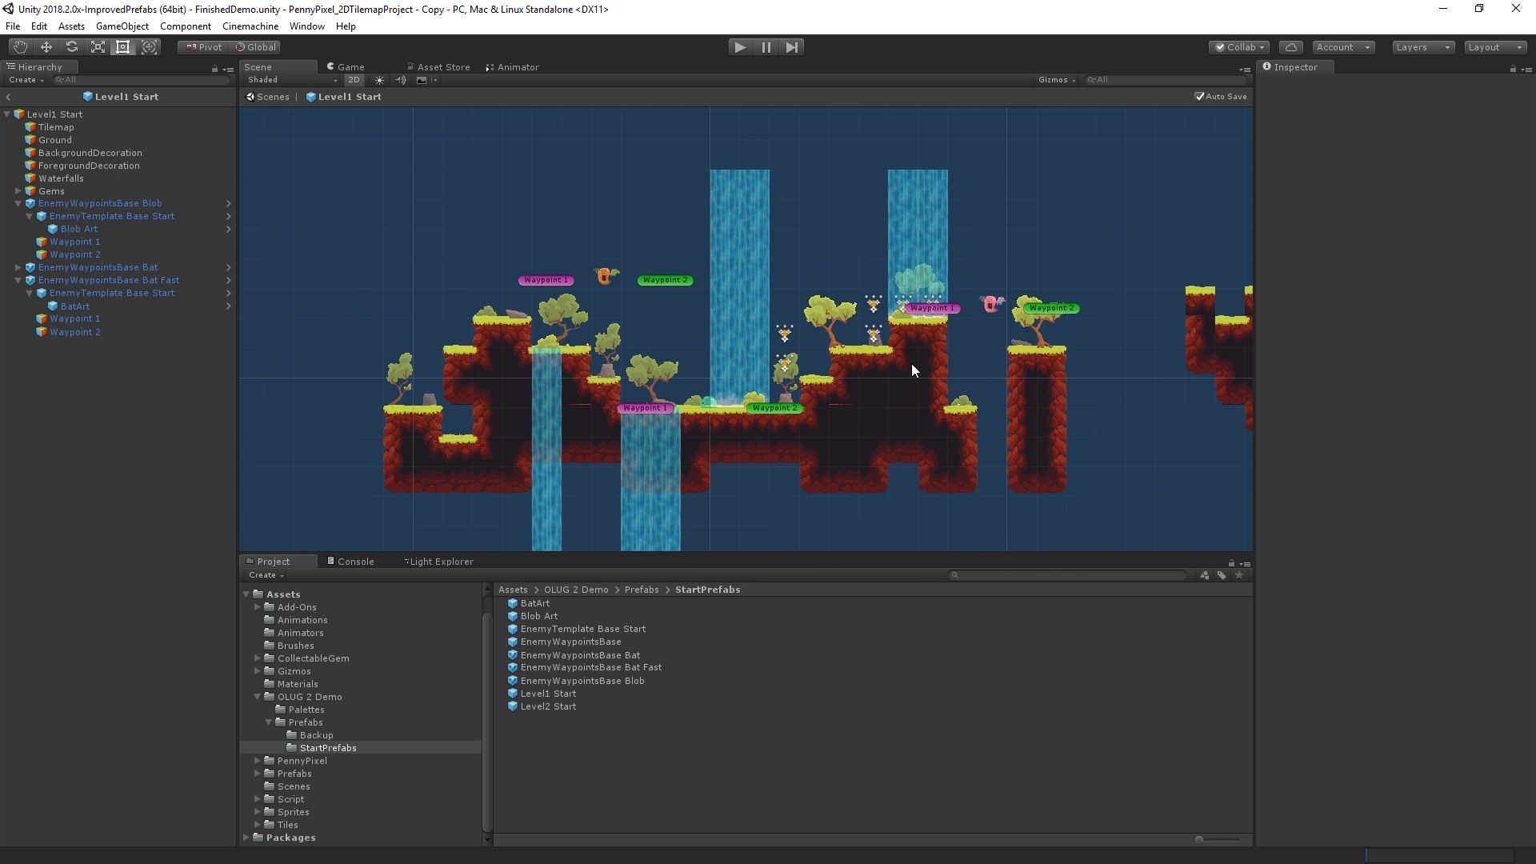
scroll(892, 328, "up", 3)
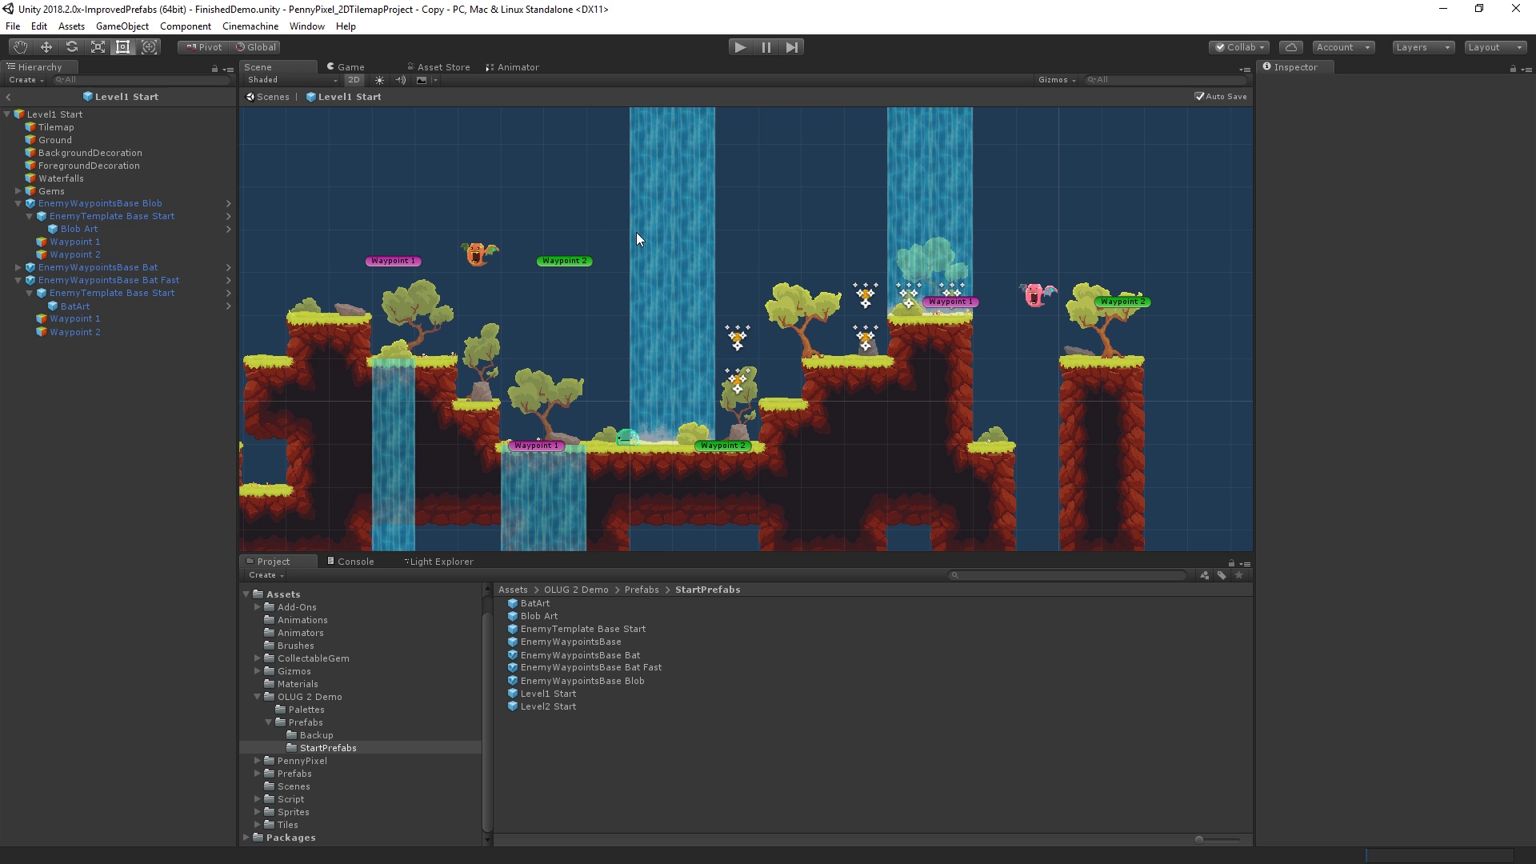
scroll(636, 232, "down", 2)
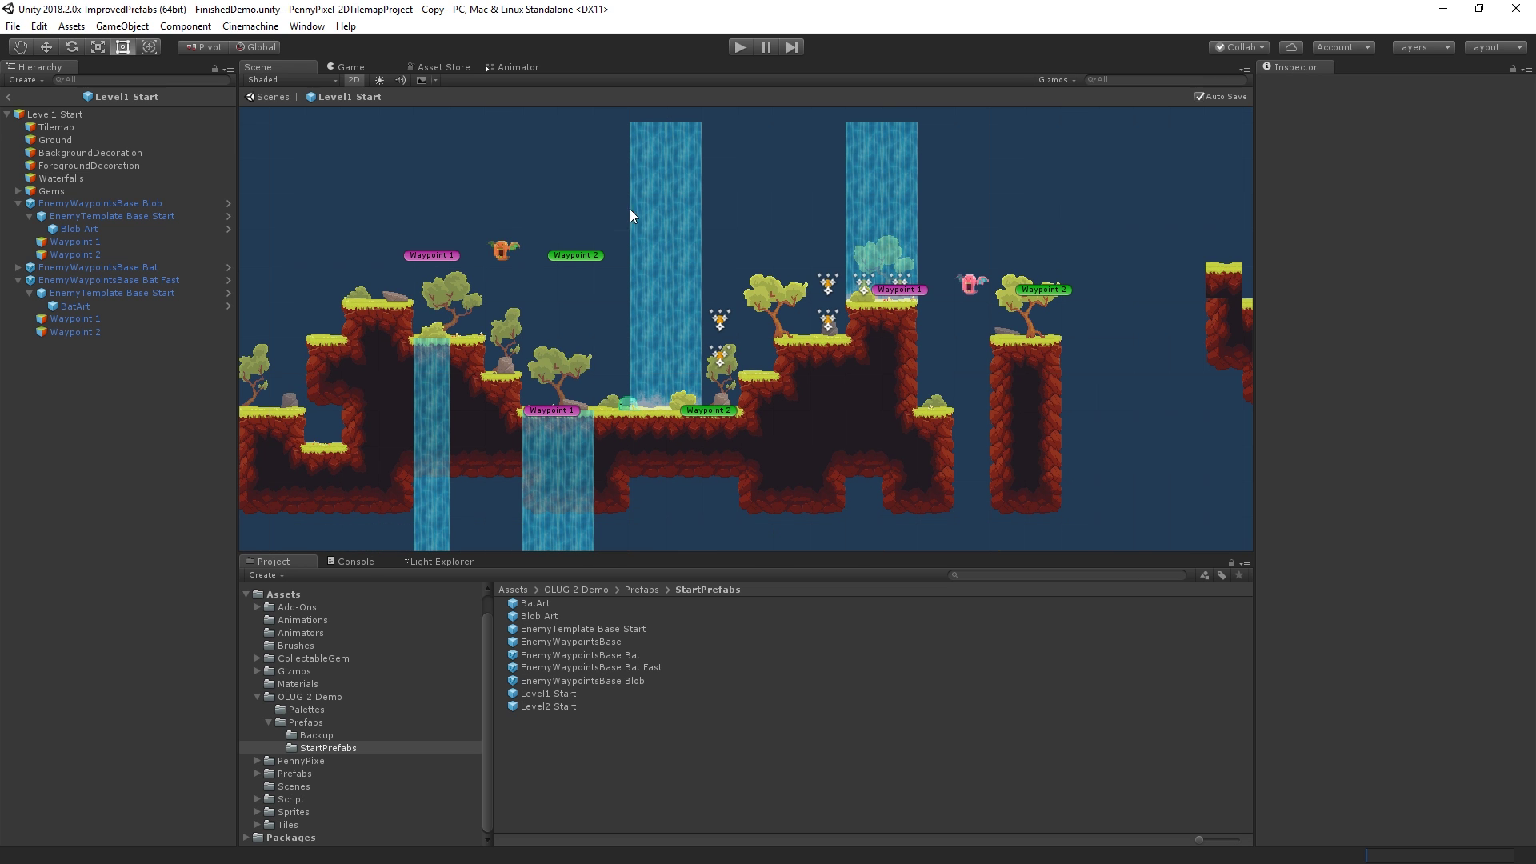
Leave Level1 Start prefab editing for the FinishedDemo scene and zoom out in the Scene view.
left_click(349, 68)
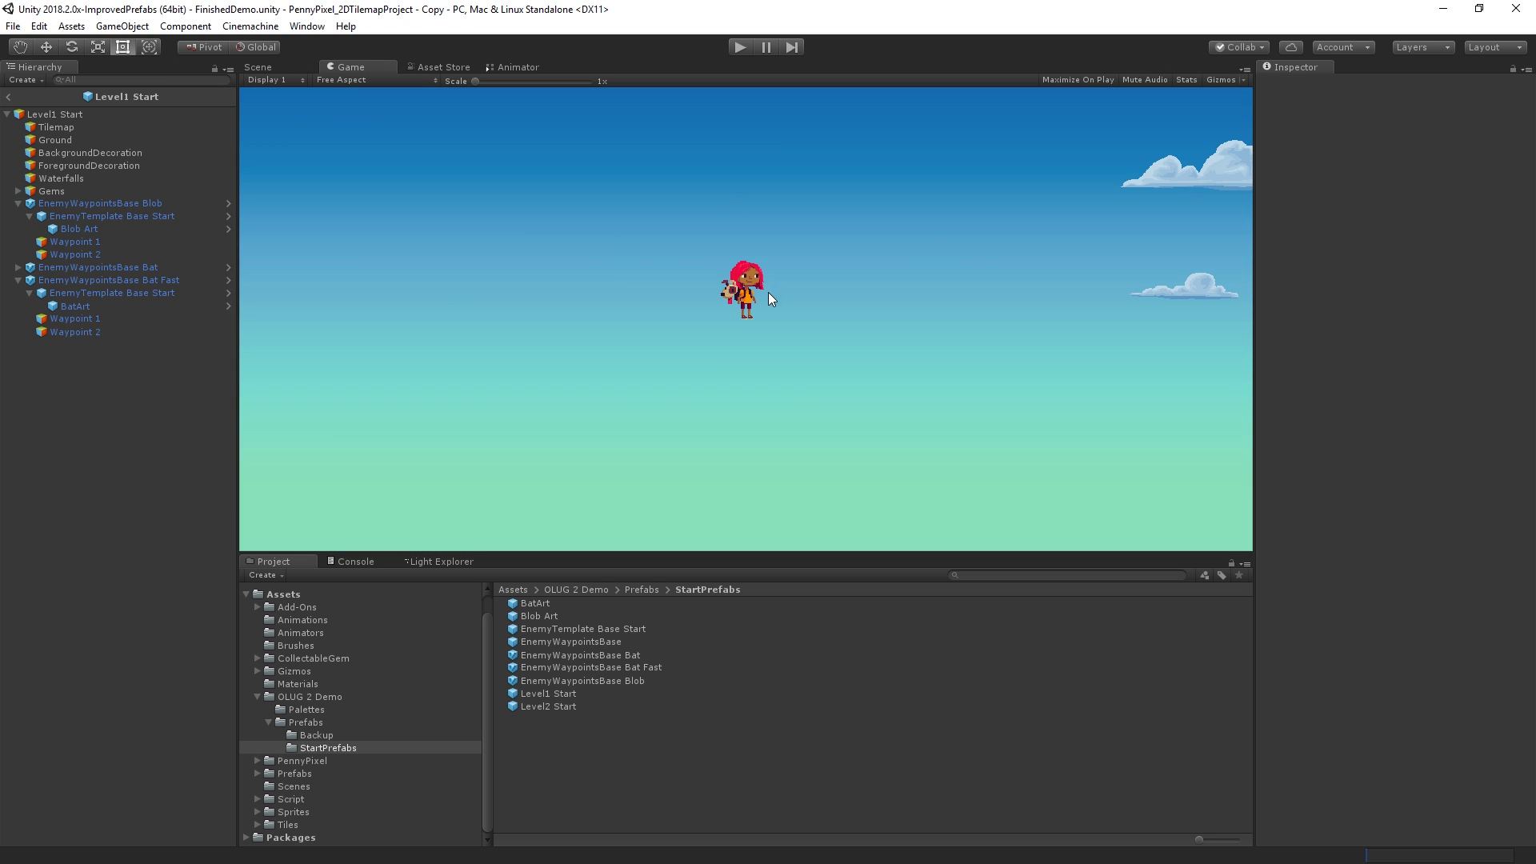
left_click(8, 96)
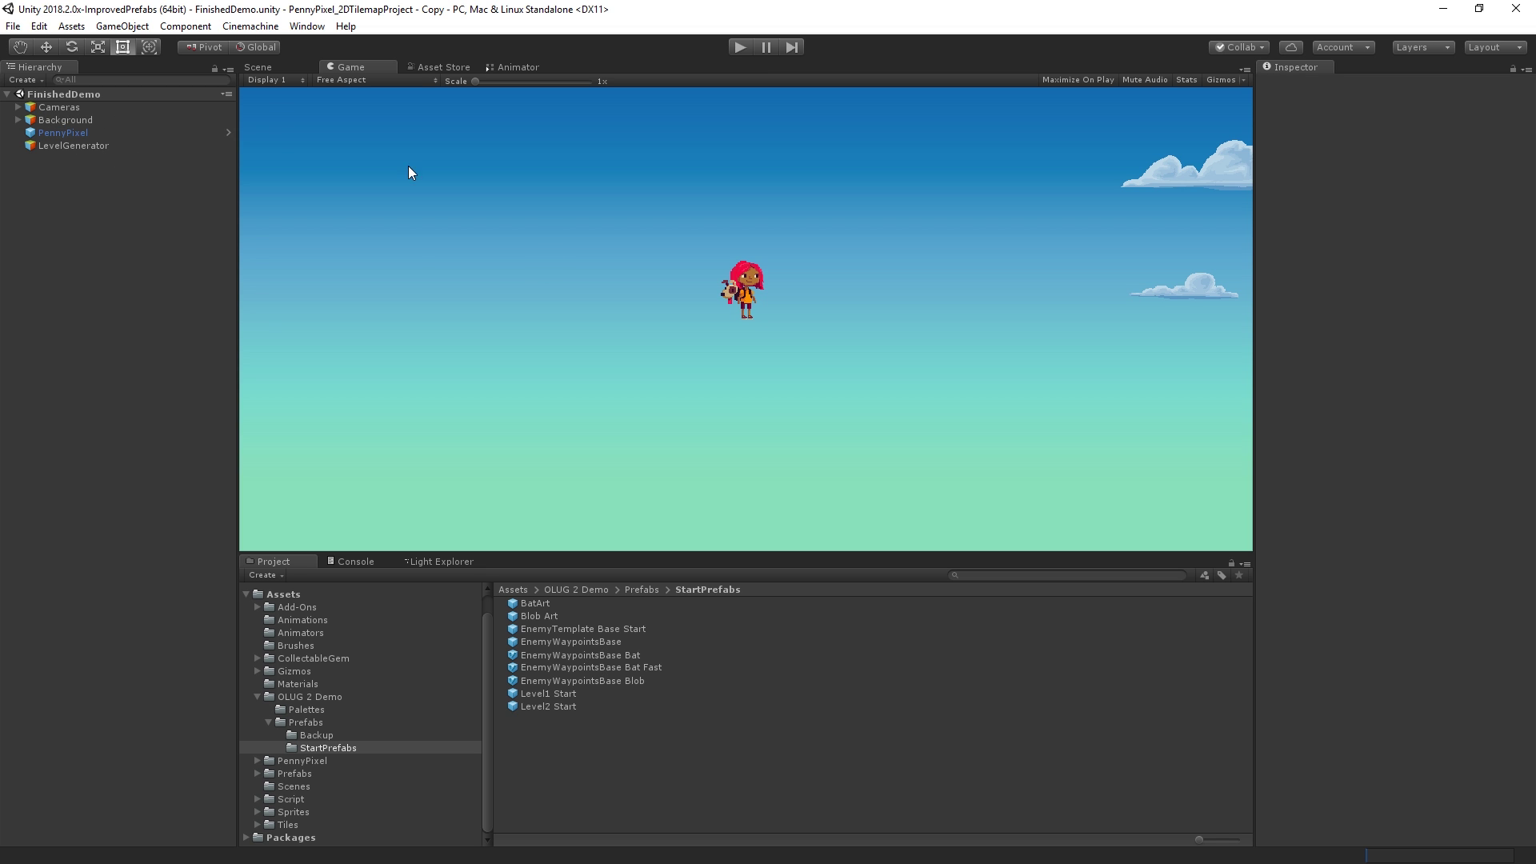
left_click(258, 67)
scroll(526, 216, "down", 5)
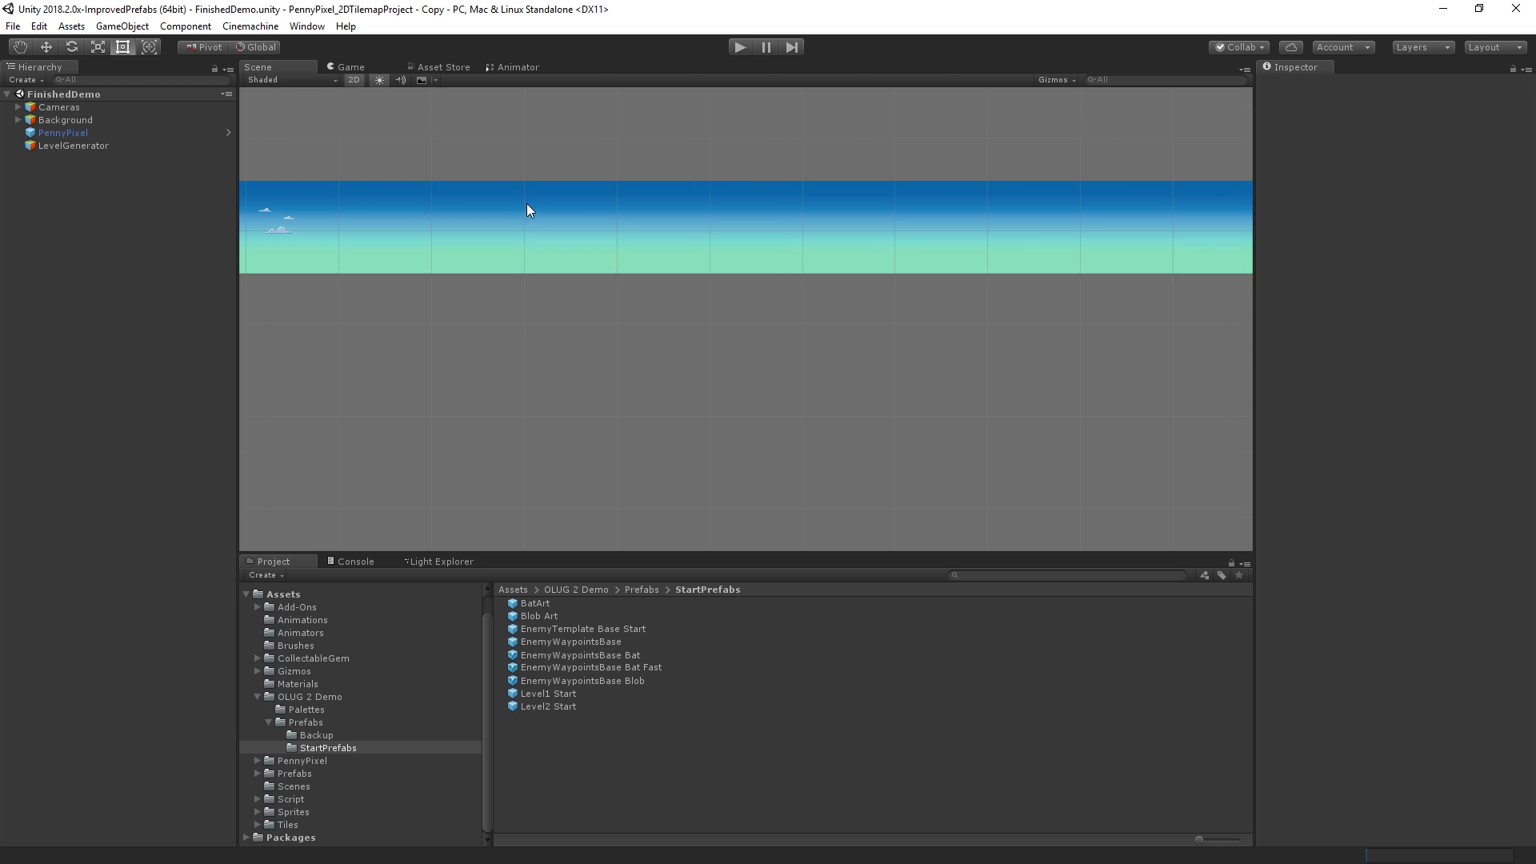
scroll(527, 209, "down", 2)
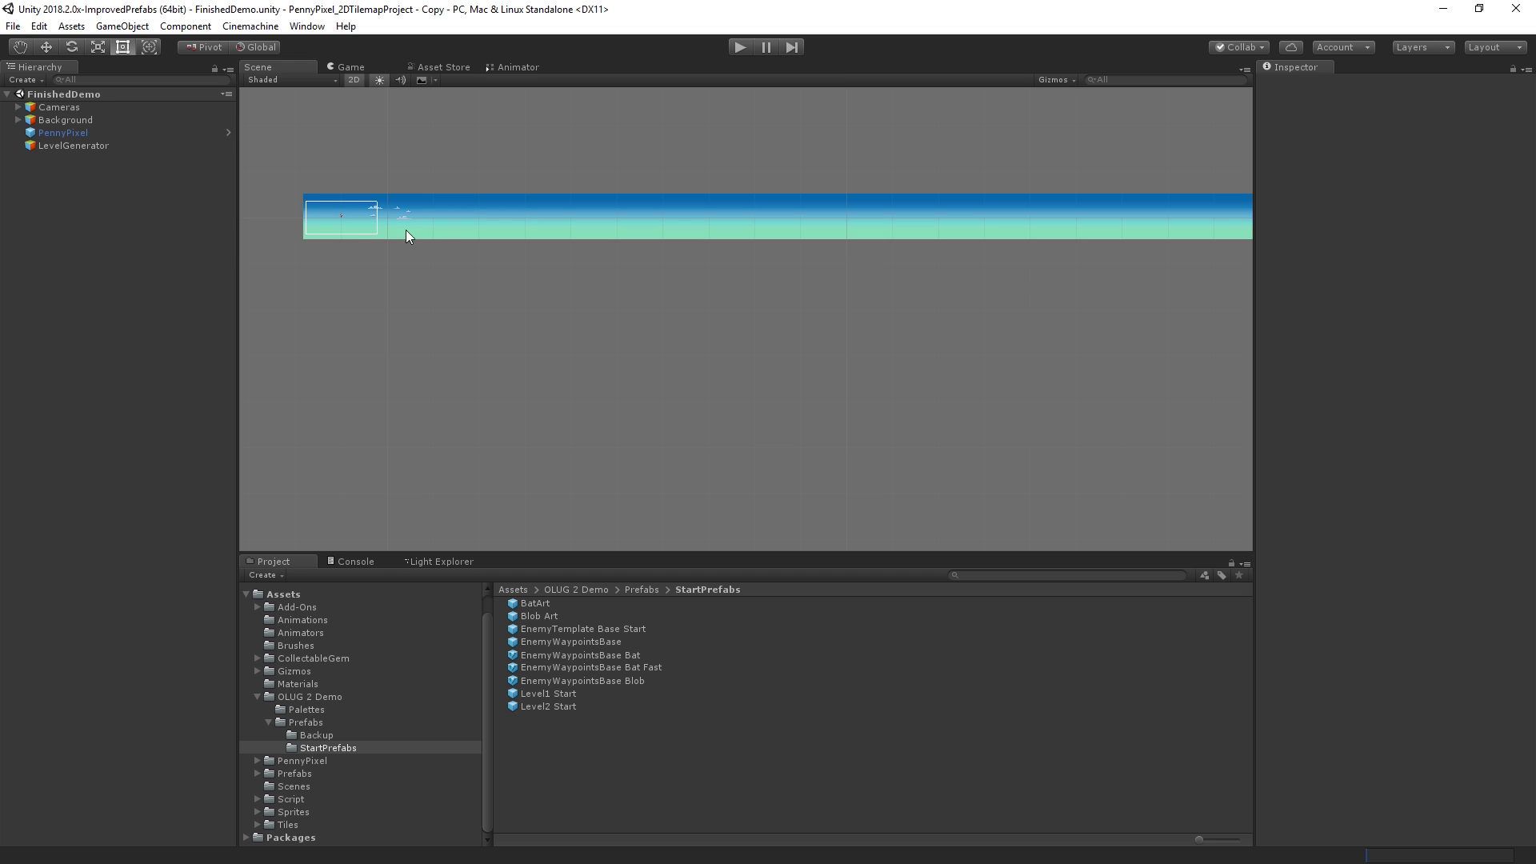
Set LevelGenerator's Level Grid Prefabs size to 2, put Level2 Start in Element 1, and press Play.
left_click(61, 147)
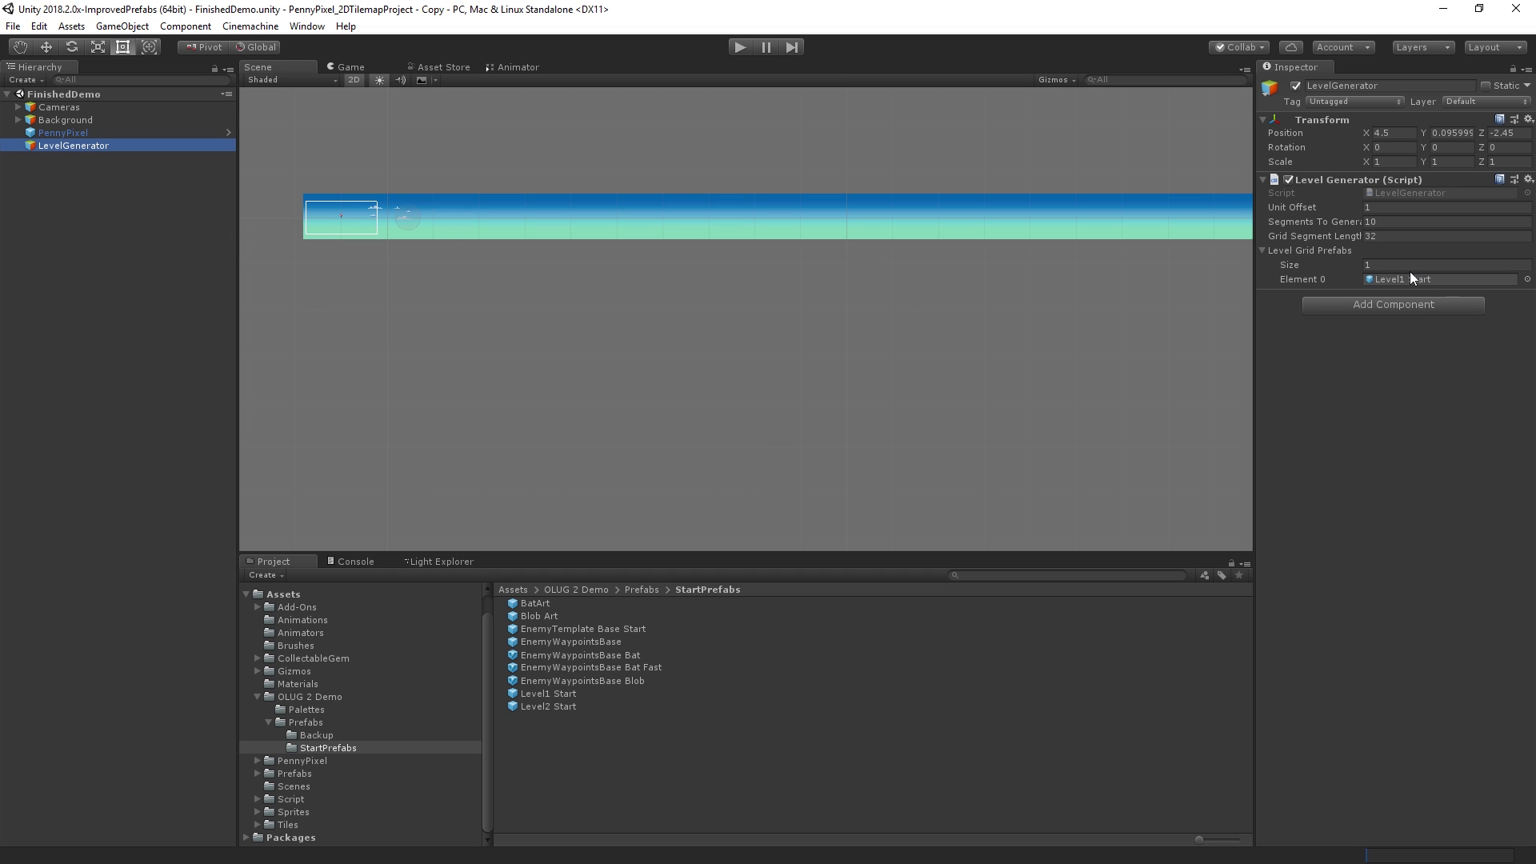
left_click(1416, 264)
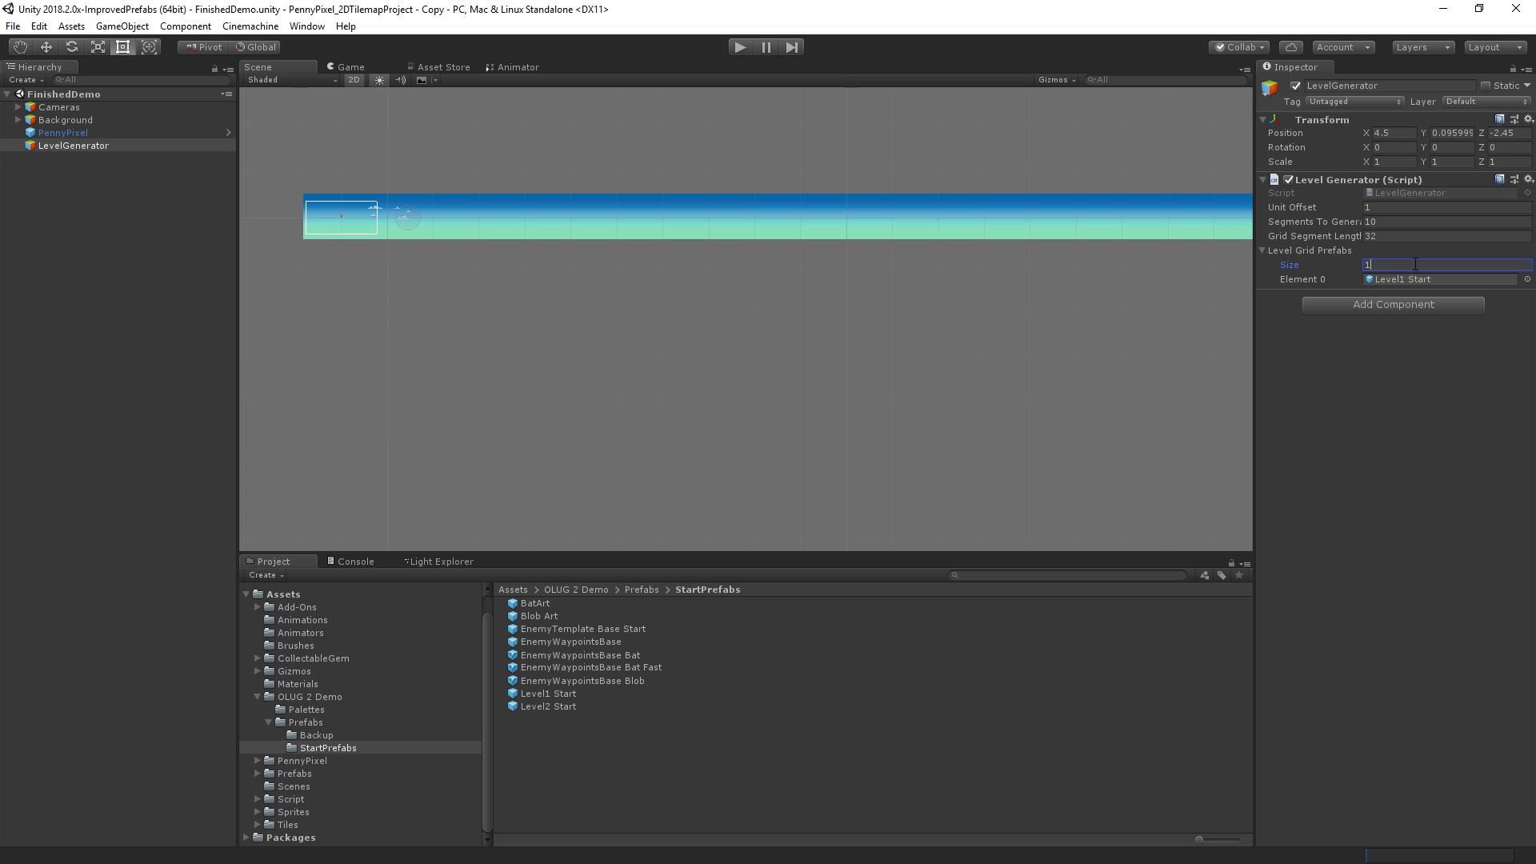
double_click(1415, 264)
type("2")
key("Return")
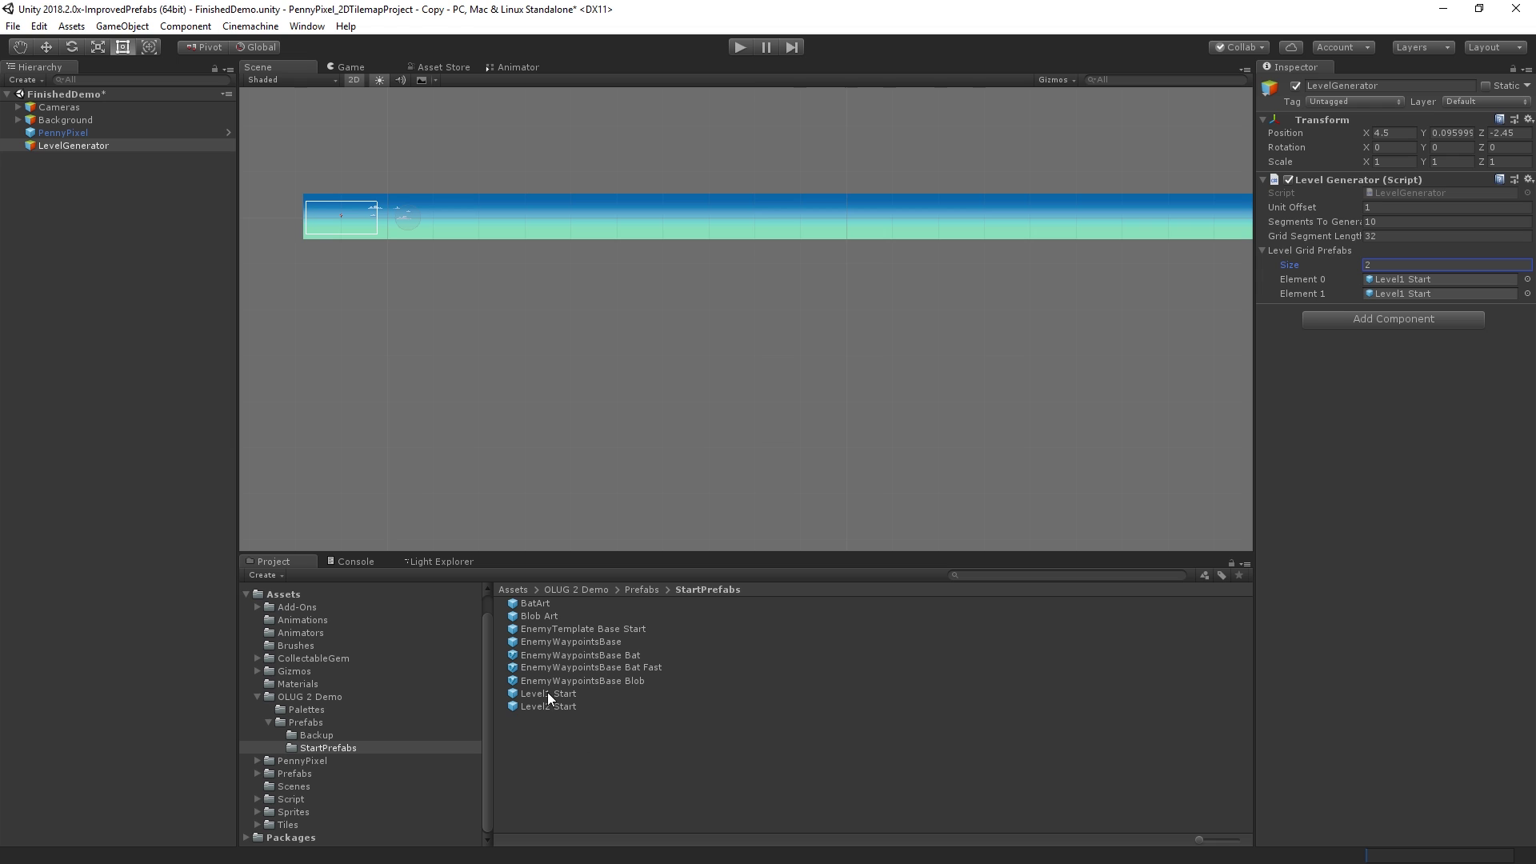
left_click_drag(540, 694, 1357, 346)
left_click_drag(550, 711, 1418, 294)
left_click(742, 47)
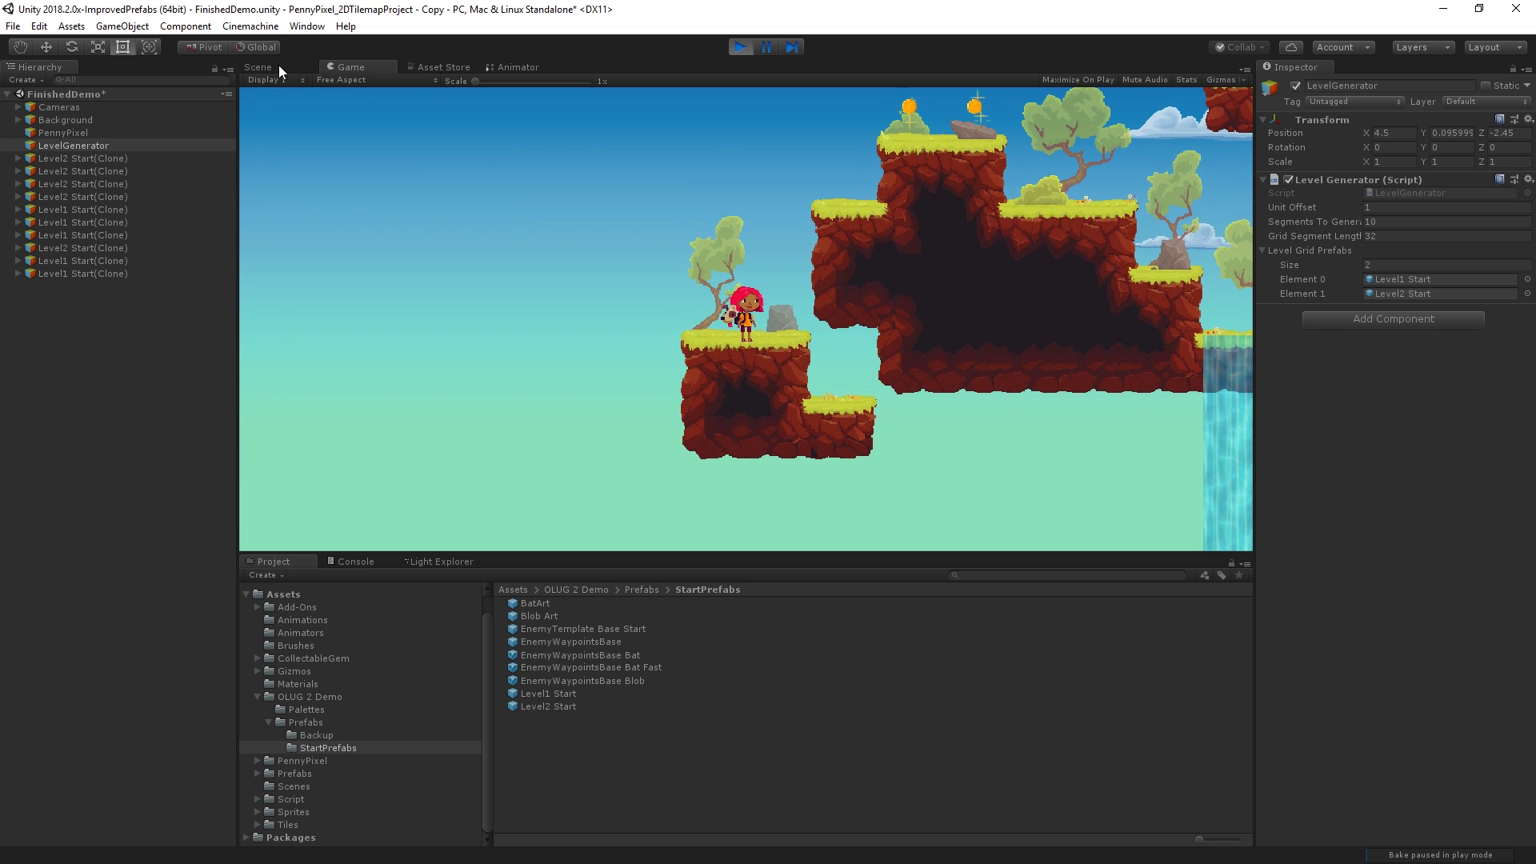
Inspect the generated Level1/Level2 strip in the Scene view, run and jump Penny right, then stop play.
left_click(260, 67)
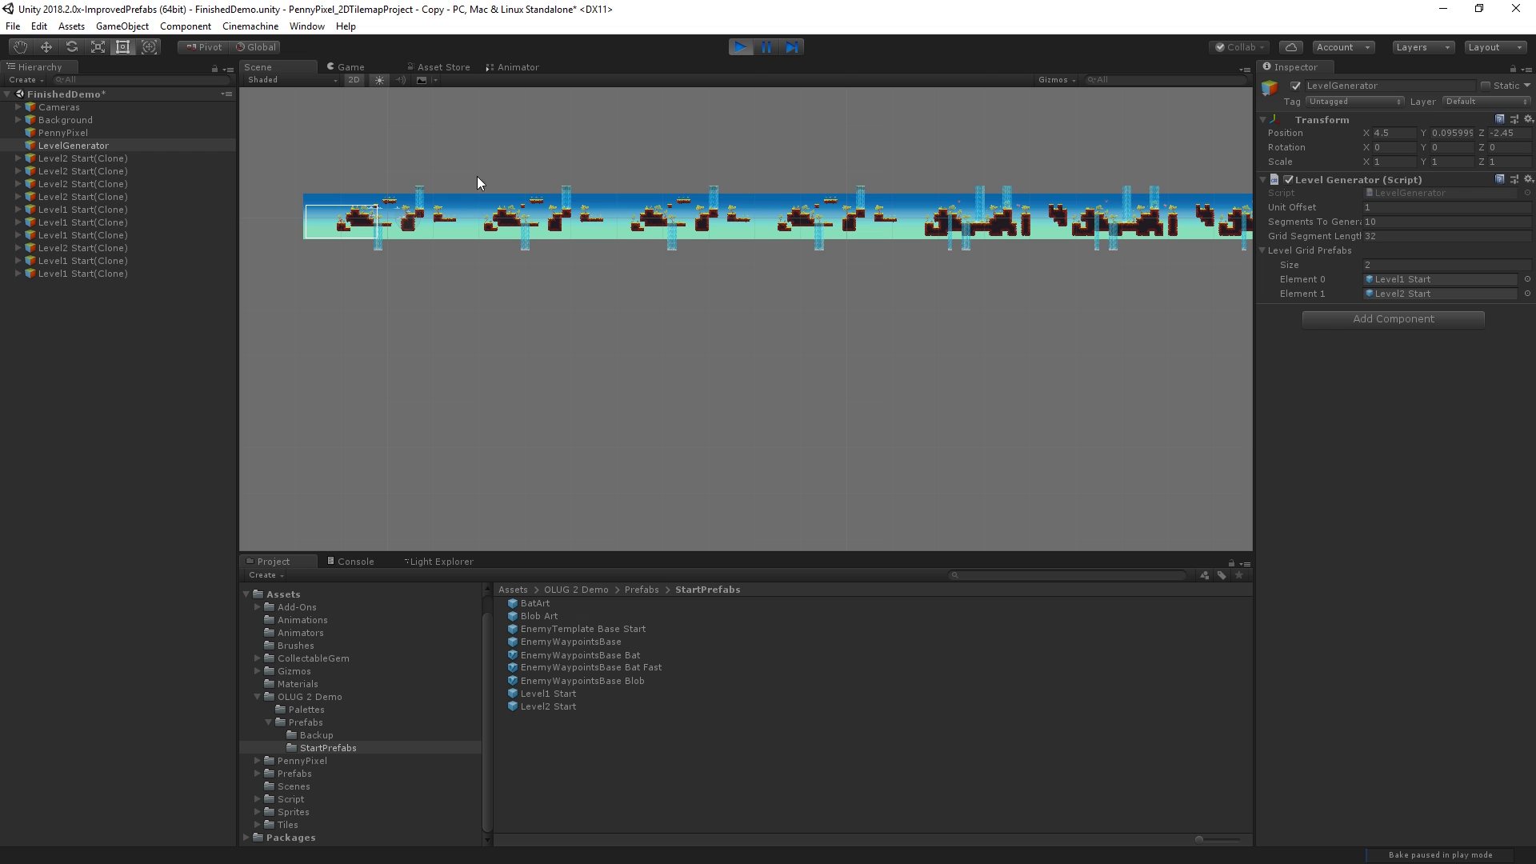
left_click(348, 64)
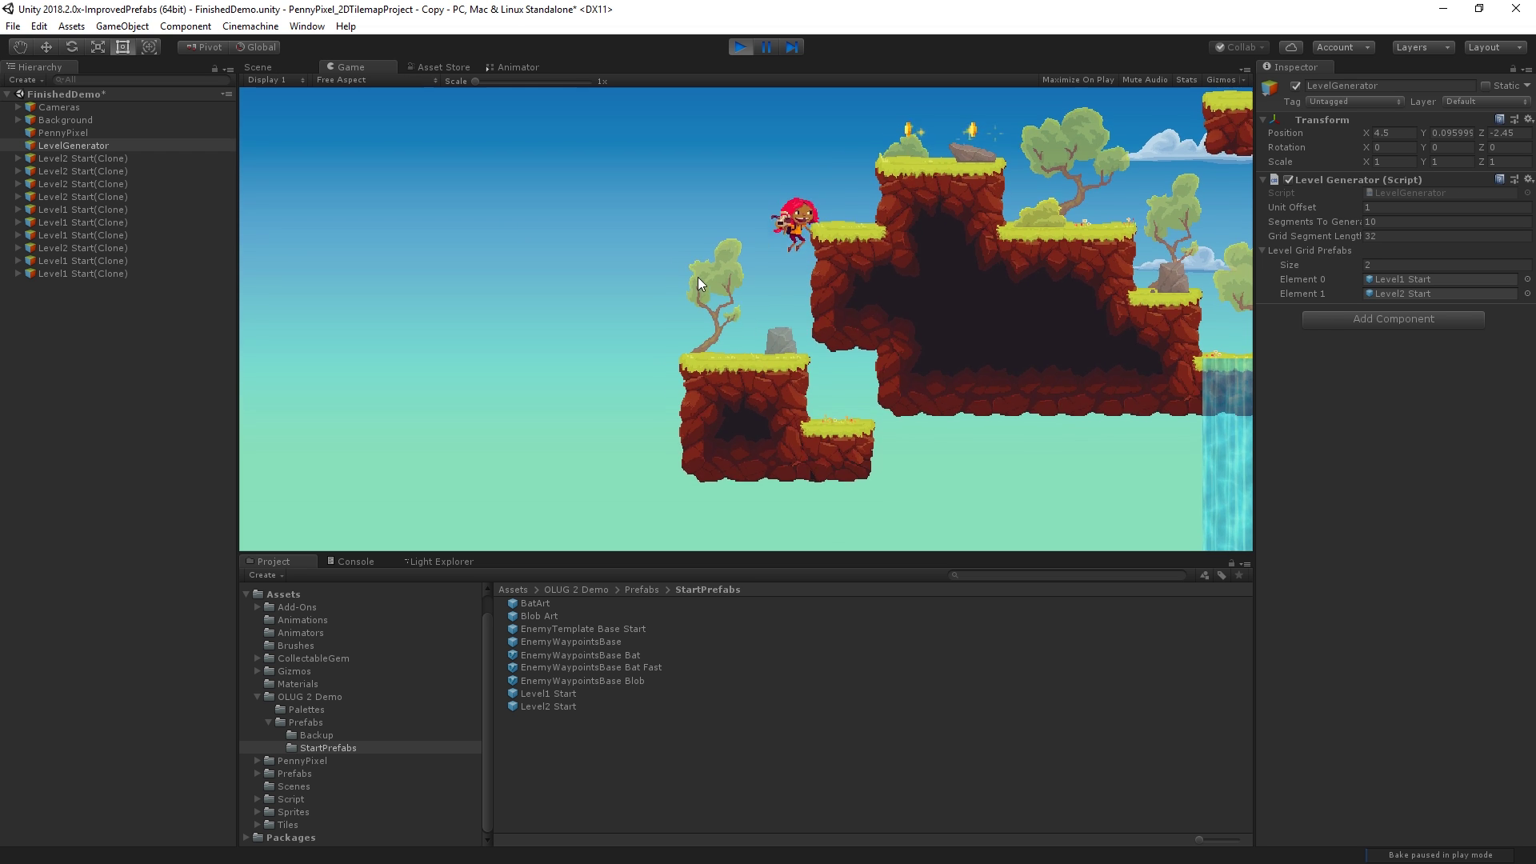
key("Right")
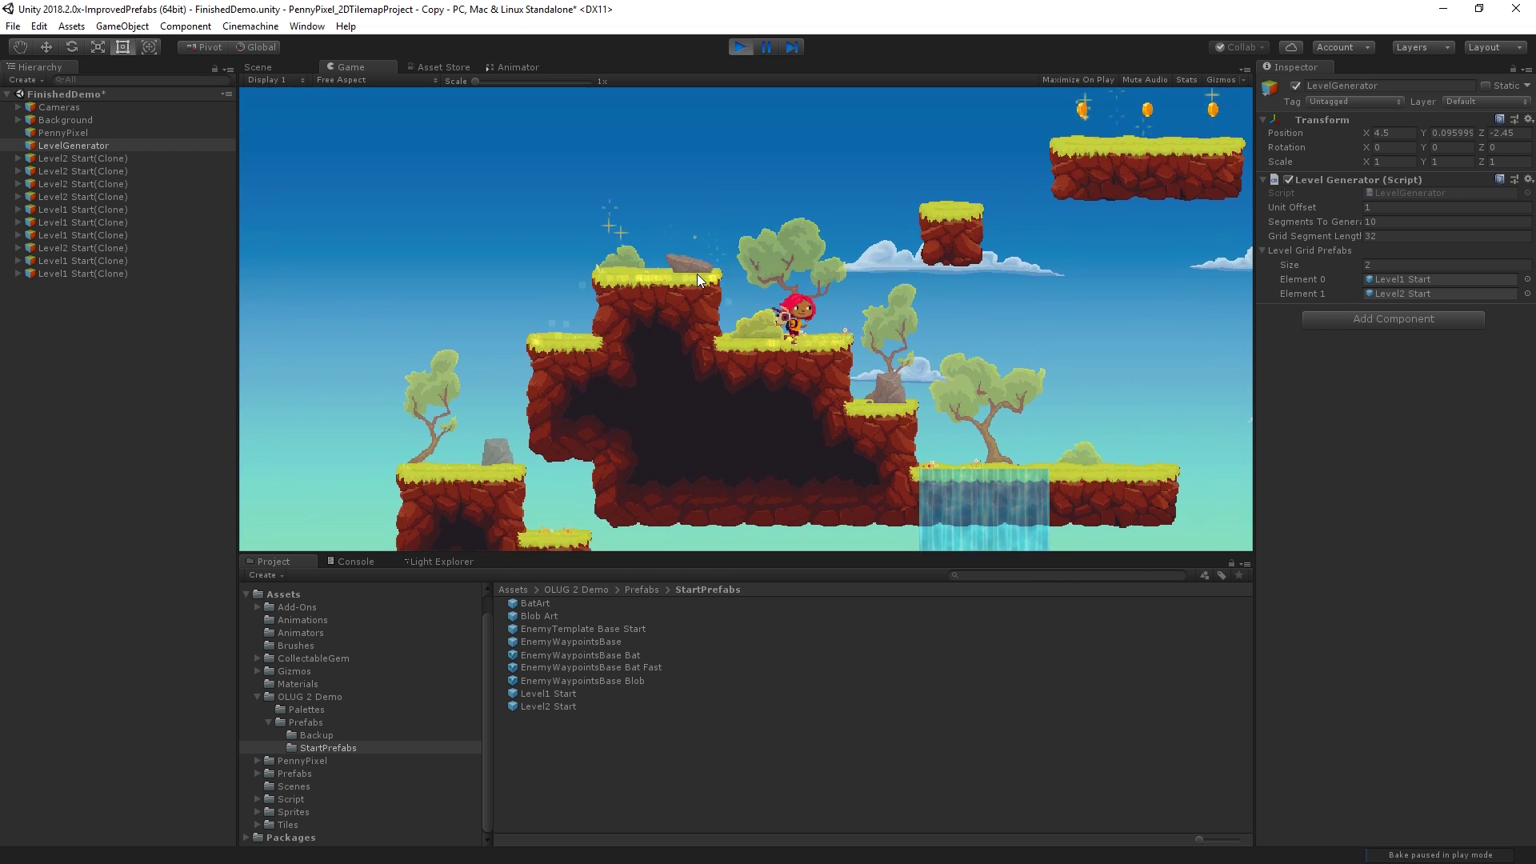
key("Right")
key("space")
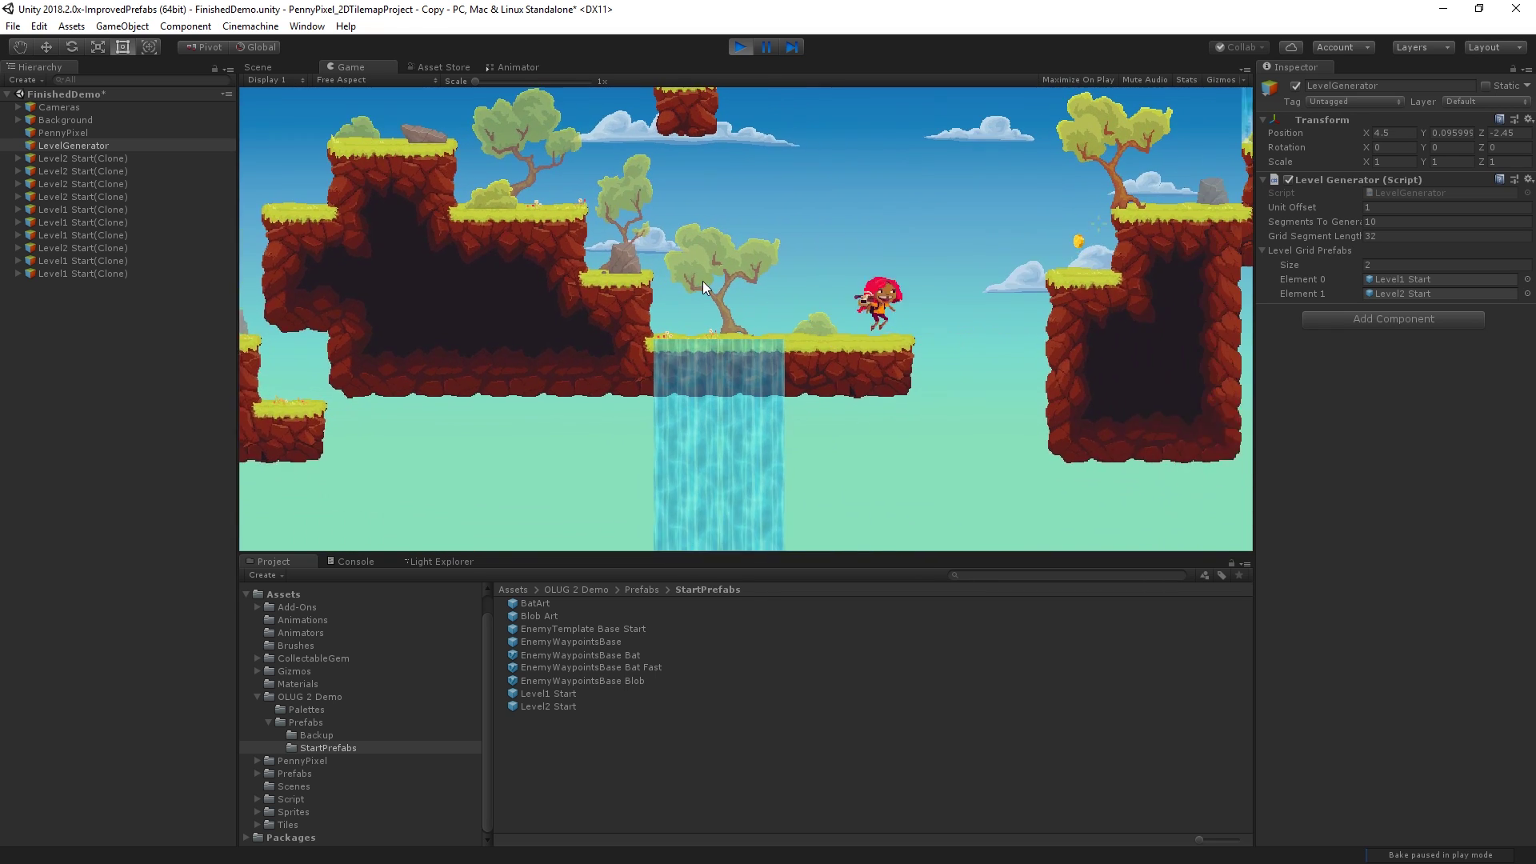
key("Right")
left_click(737, 51)
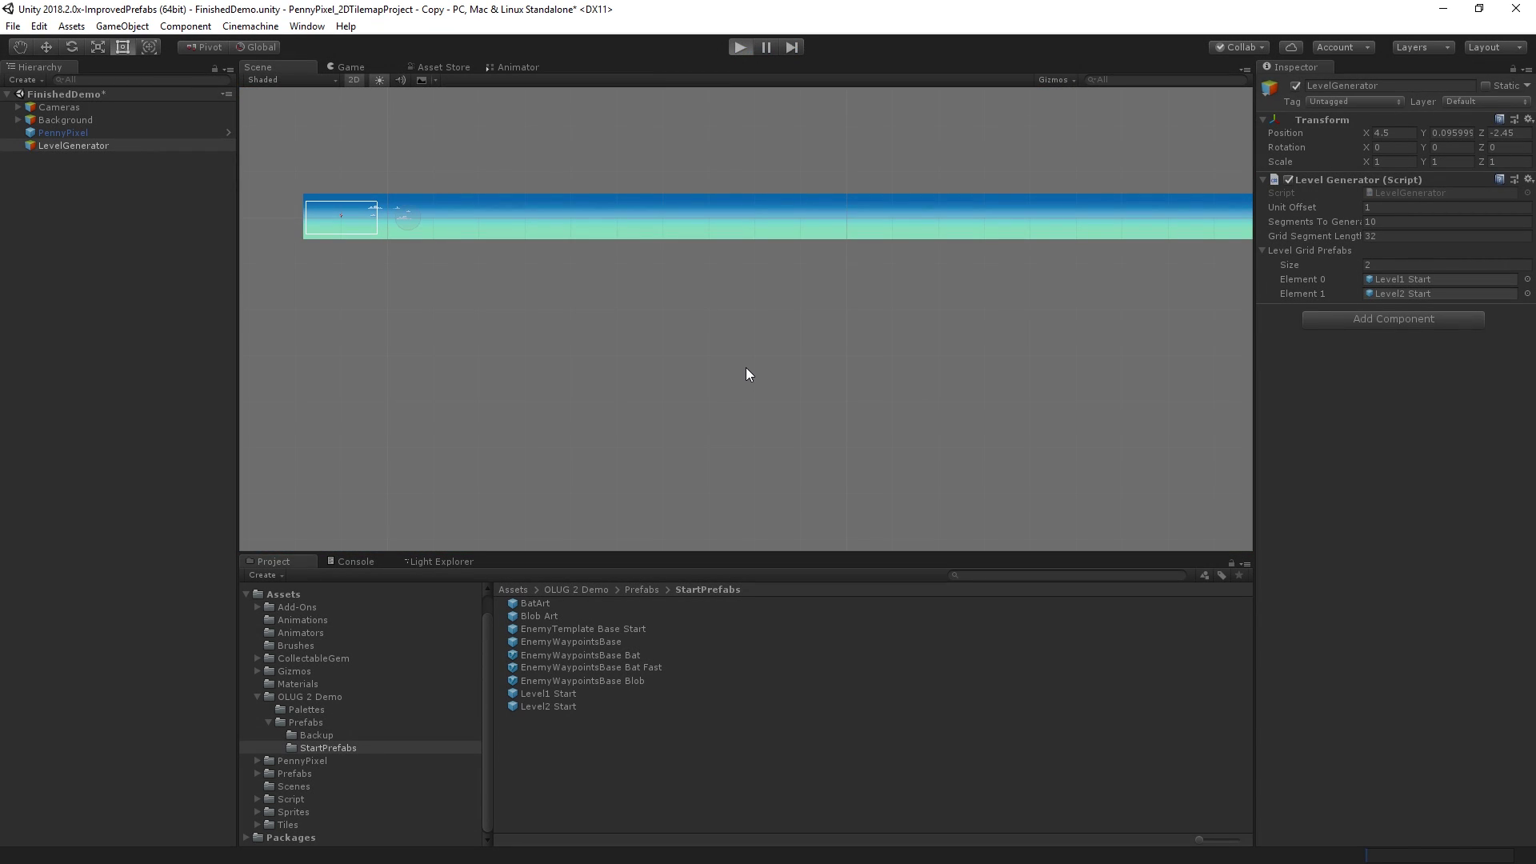
Run Penny right over the rock onto the tall waterfall platform, drop to the left ledge, then stop.
key("ctrl+p")
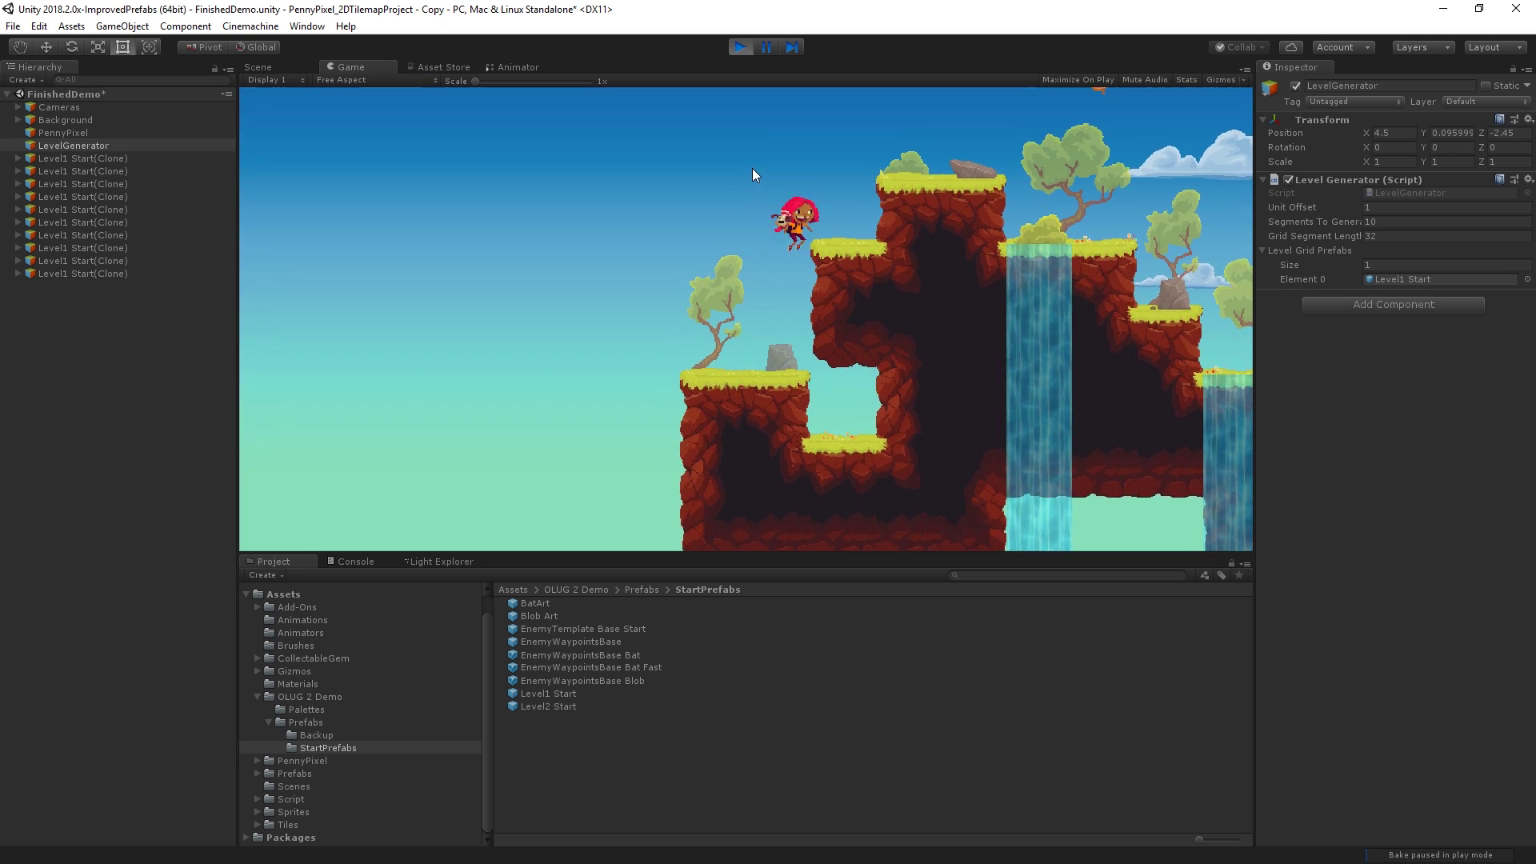
key("Right")
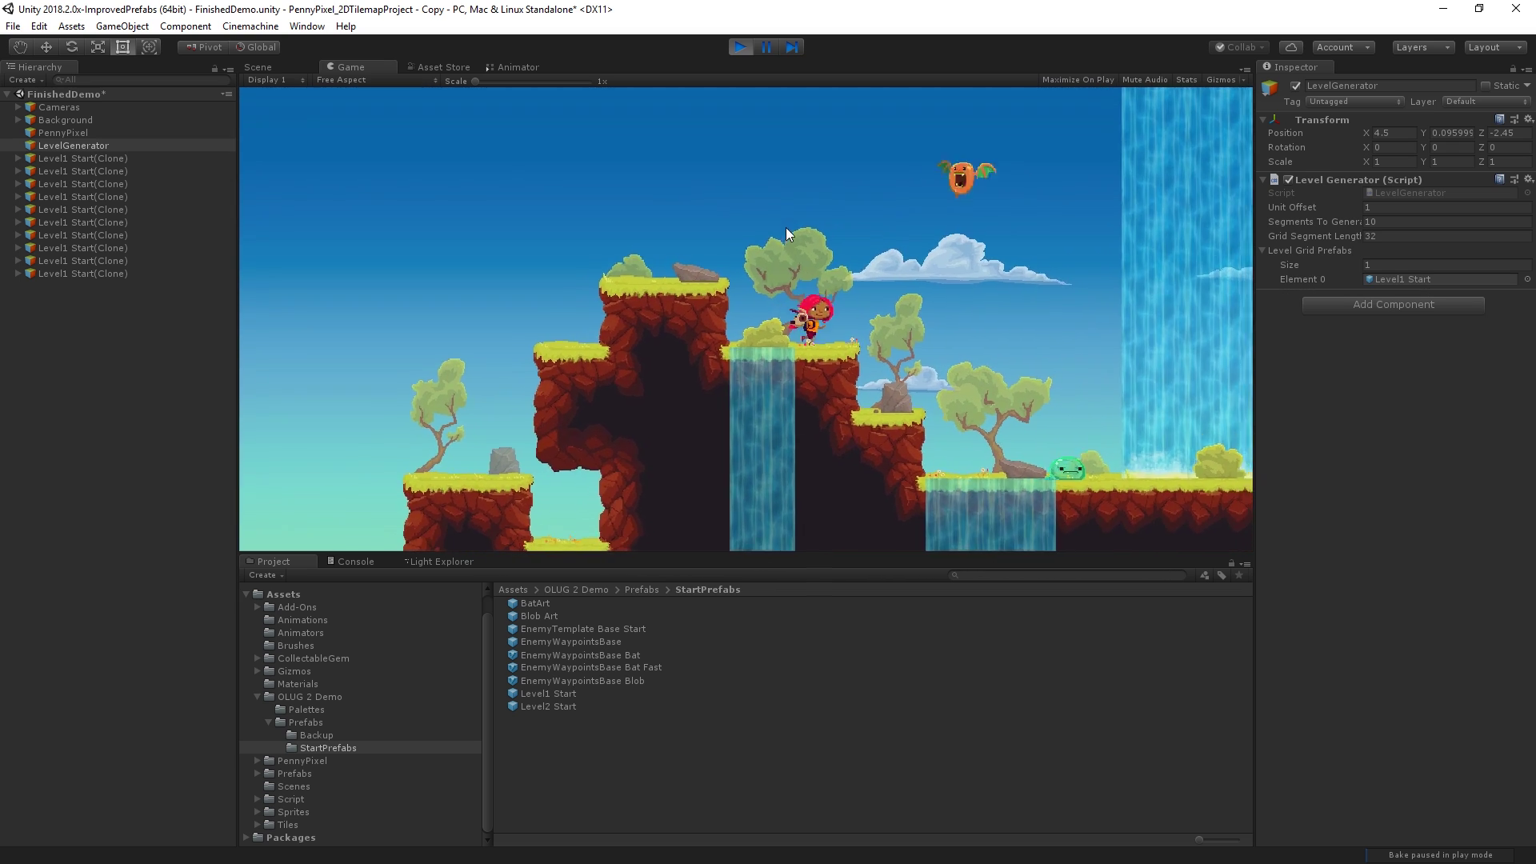
key("Right")
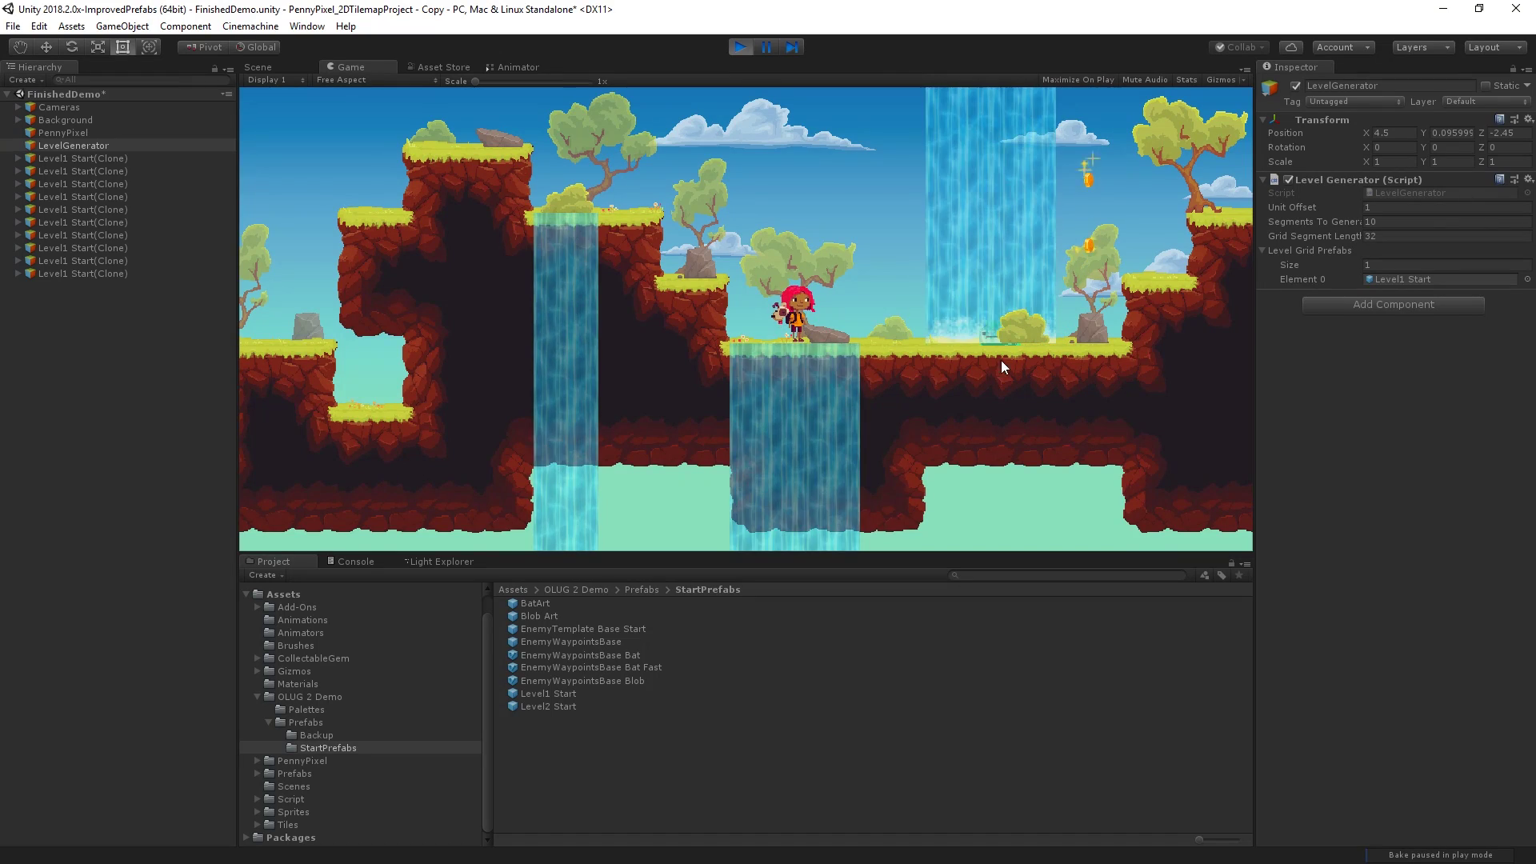
key("space")
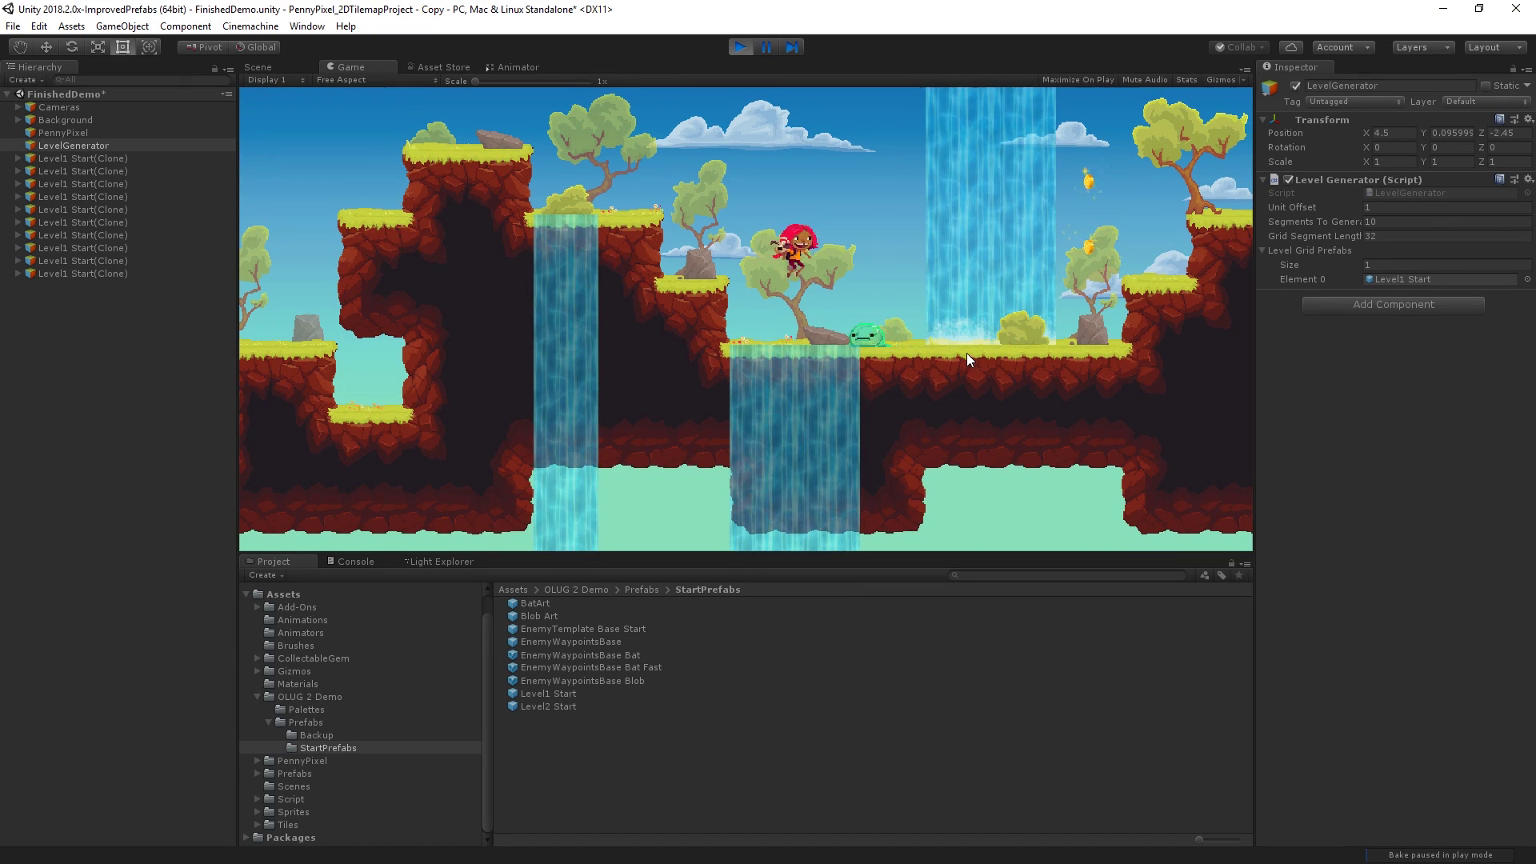
key("Right")
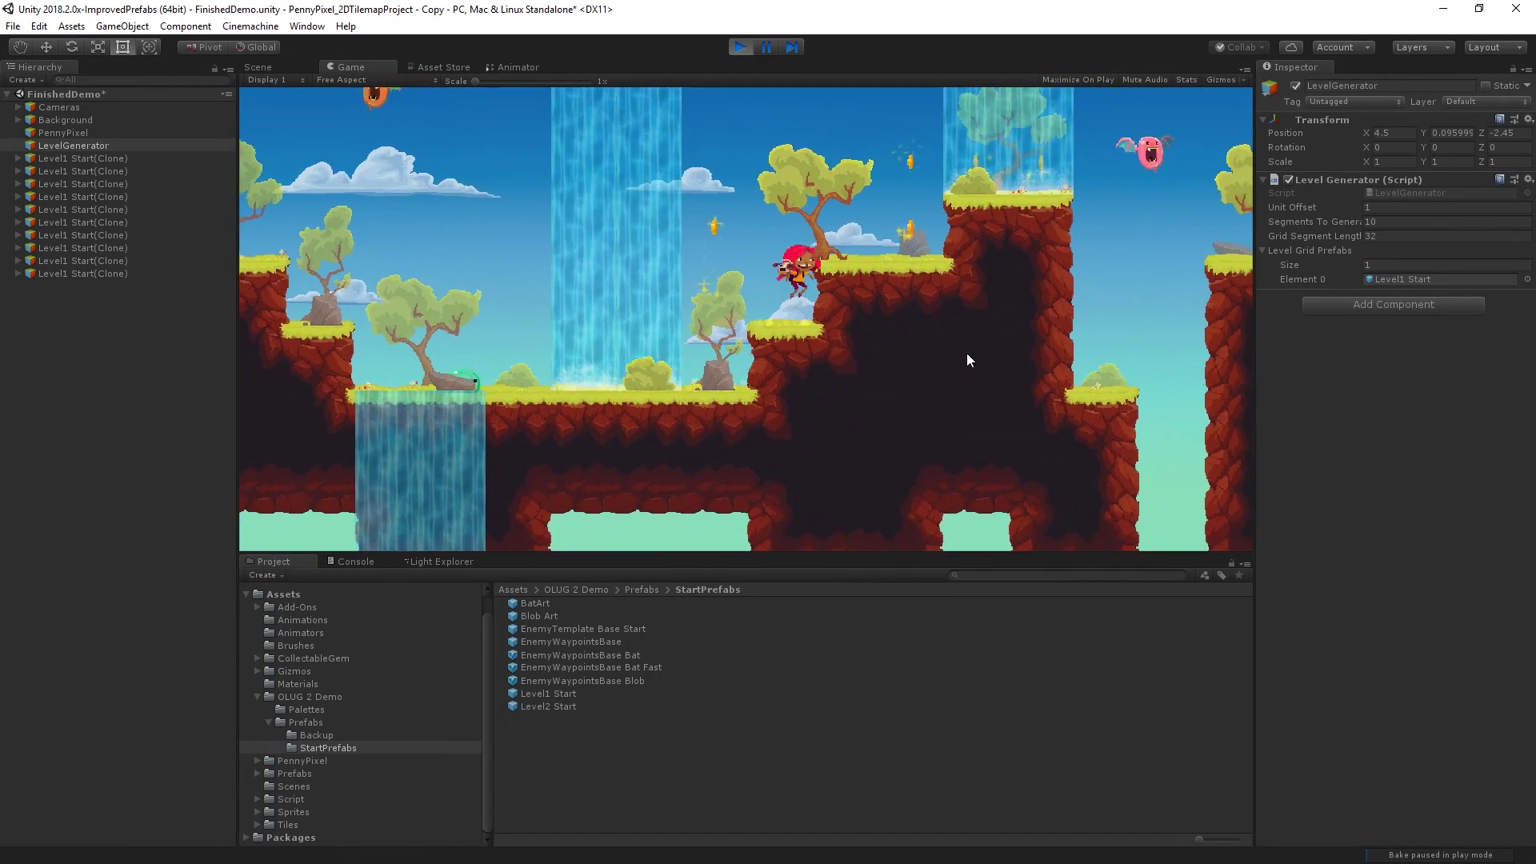
key("space")
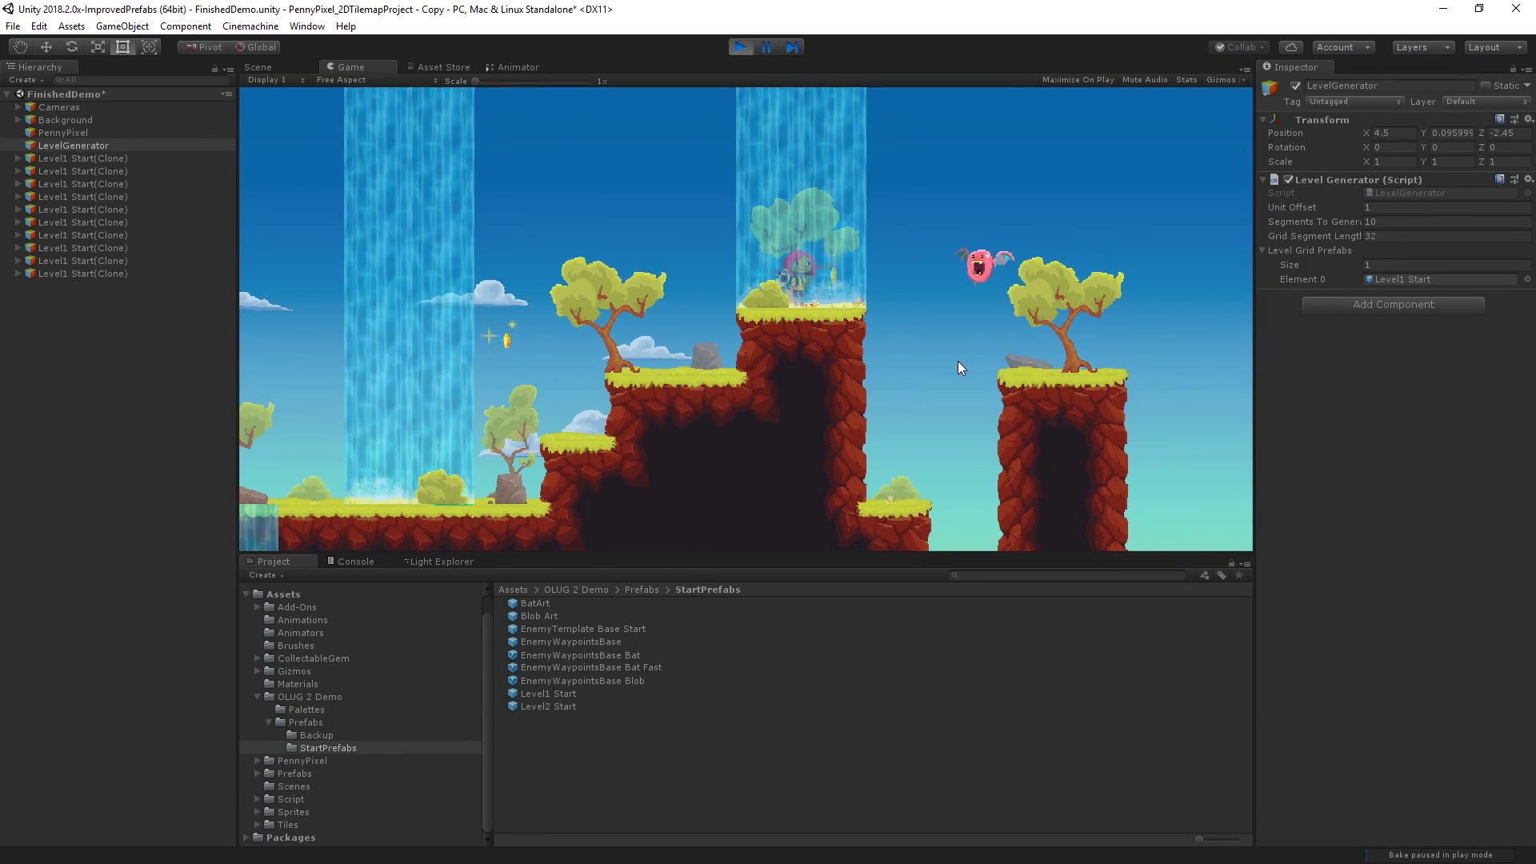
key("Left")
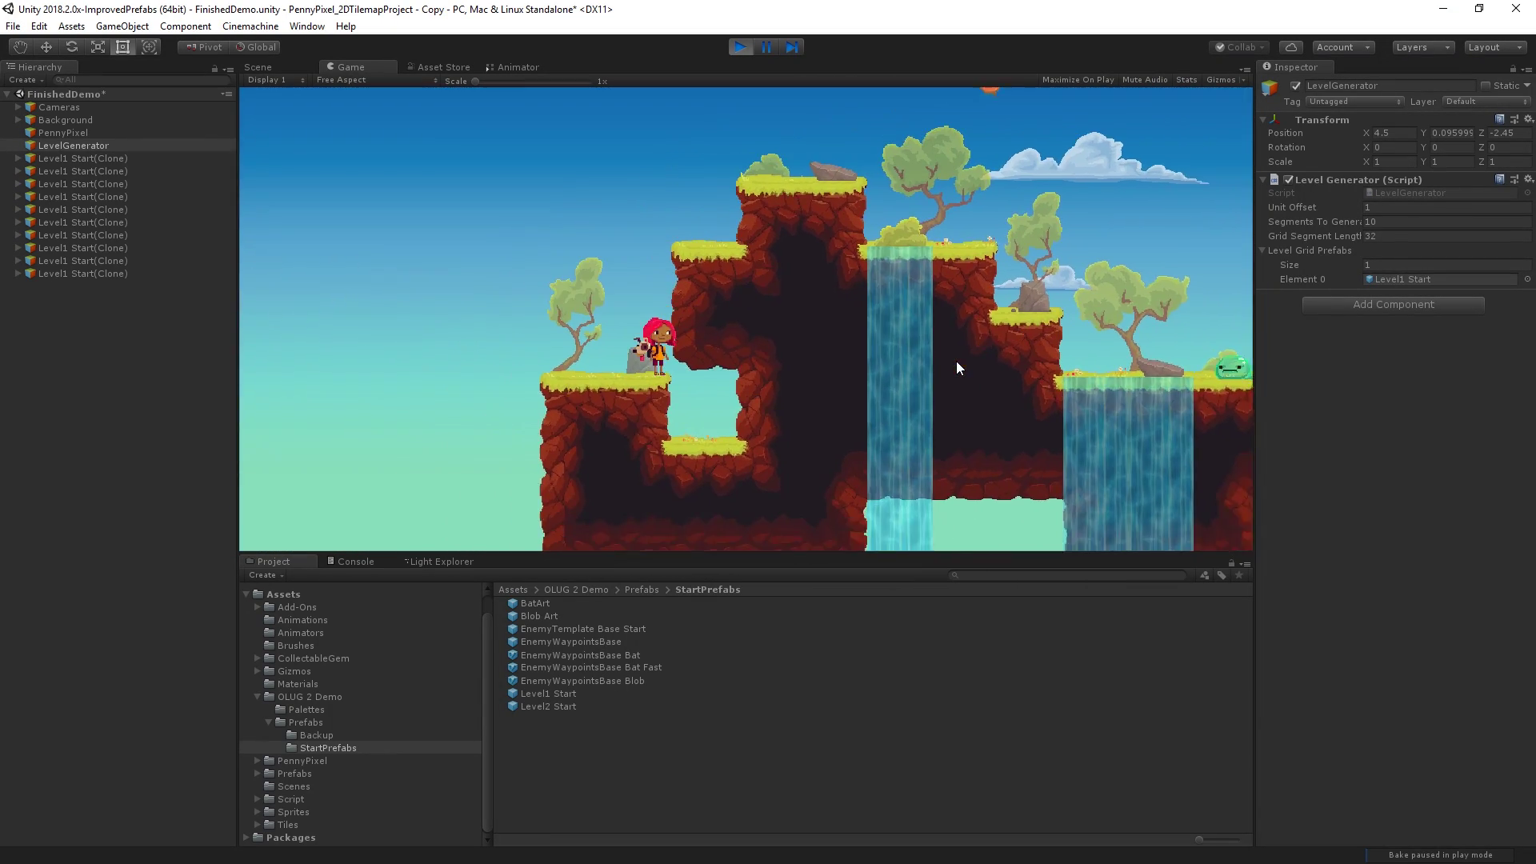
key("space")
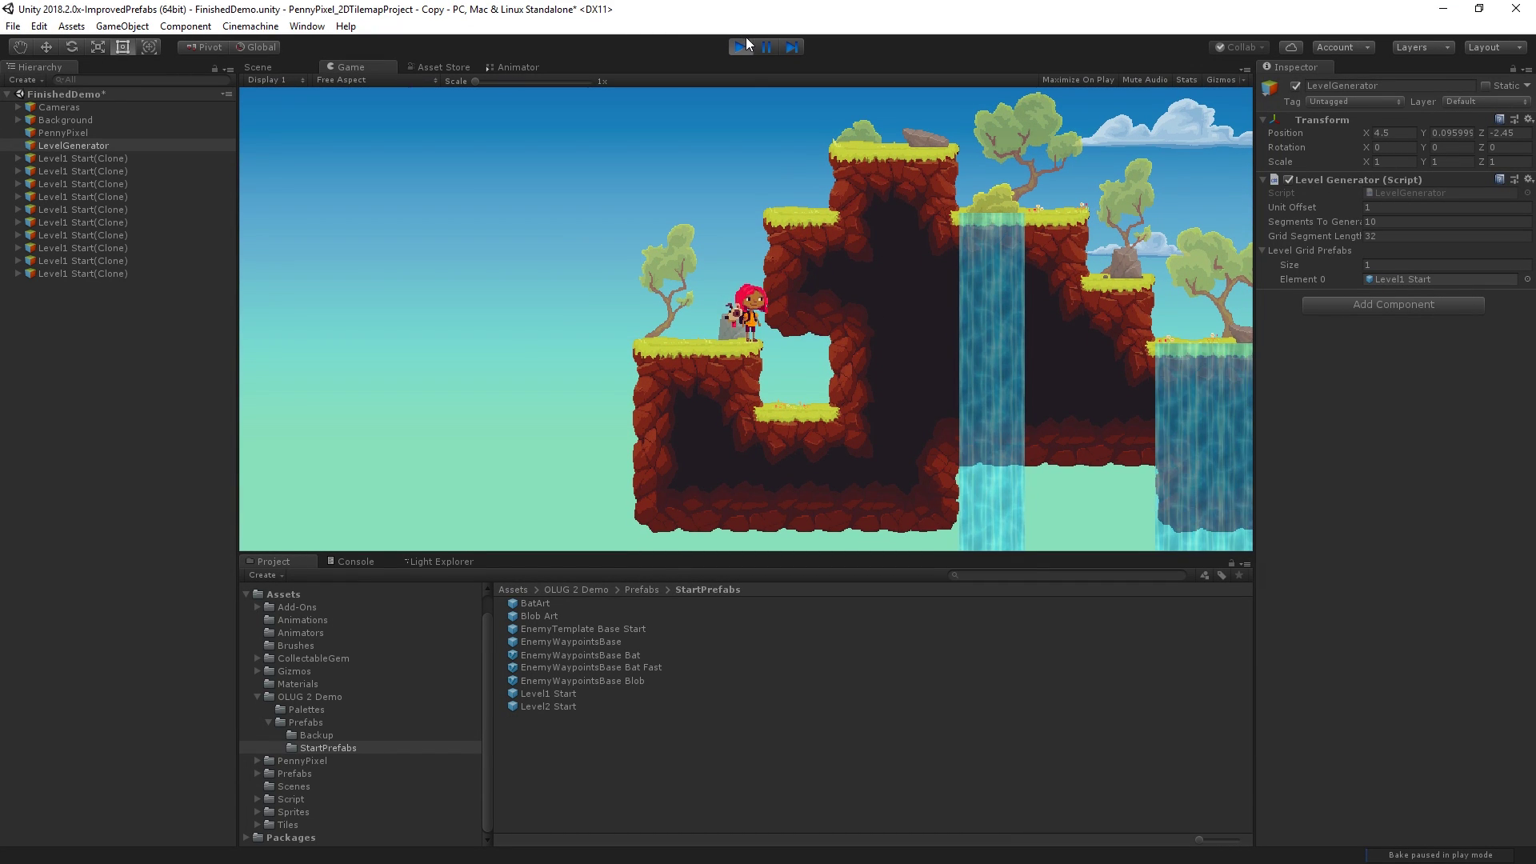
left_click(743, 46)
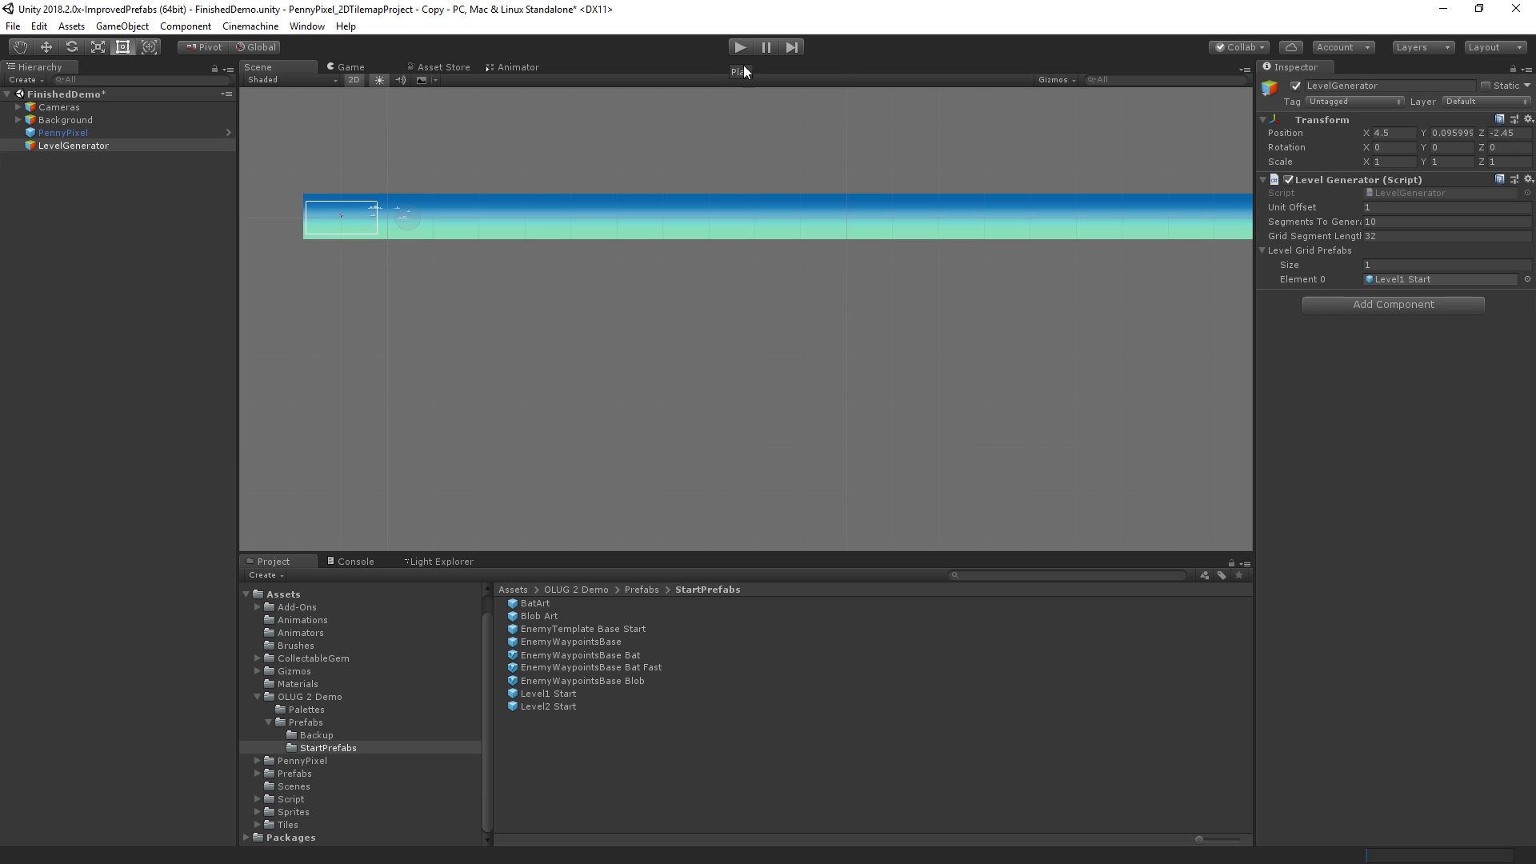